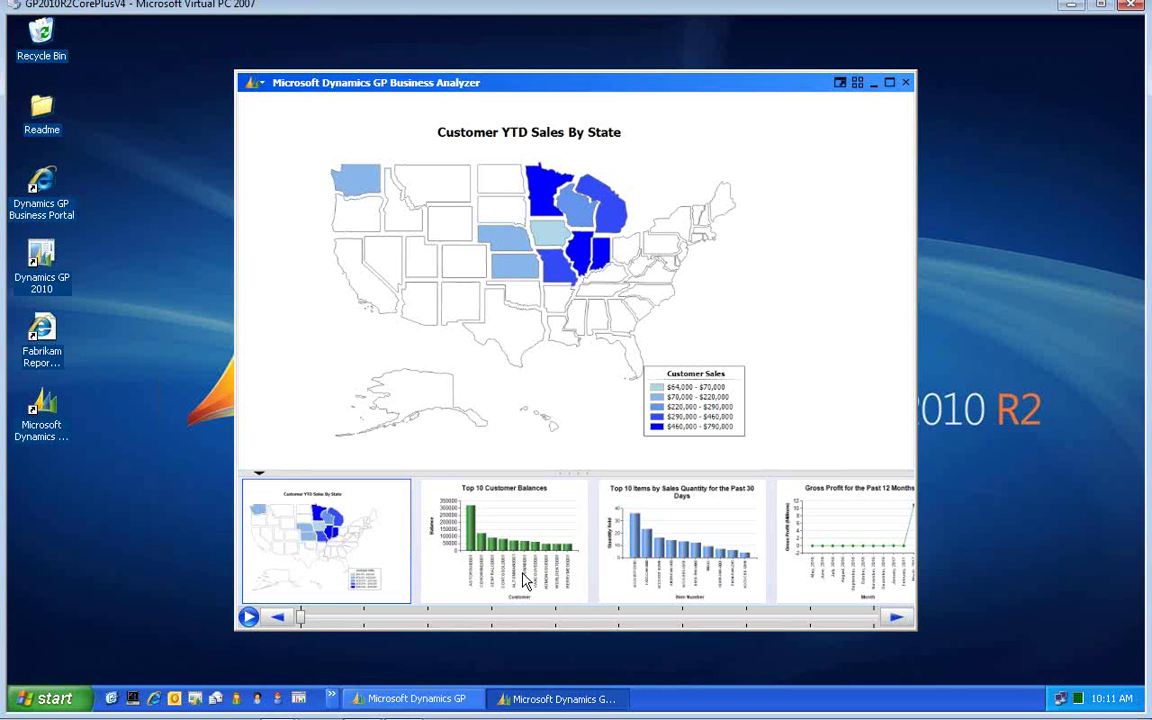
# Step: Display the Top 10 Items by Sales Quantity chart, and start and pause the automatic chart slideshow
pyautogui.moveTo(717, 249)
pyautogui.moveTo(440, 392)
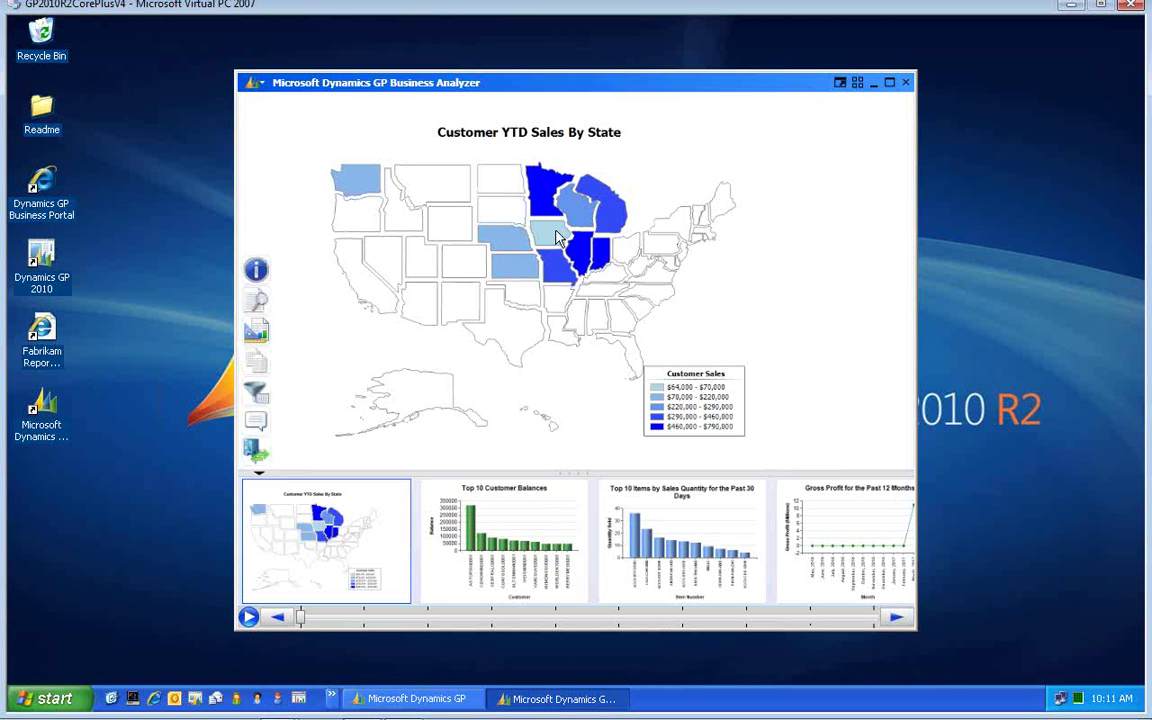
pyautogui.click(483, 532)
pyautogui.click(515, 492)
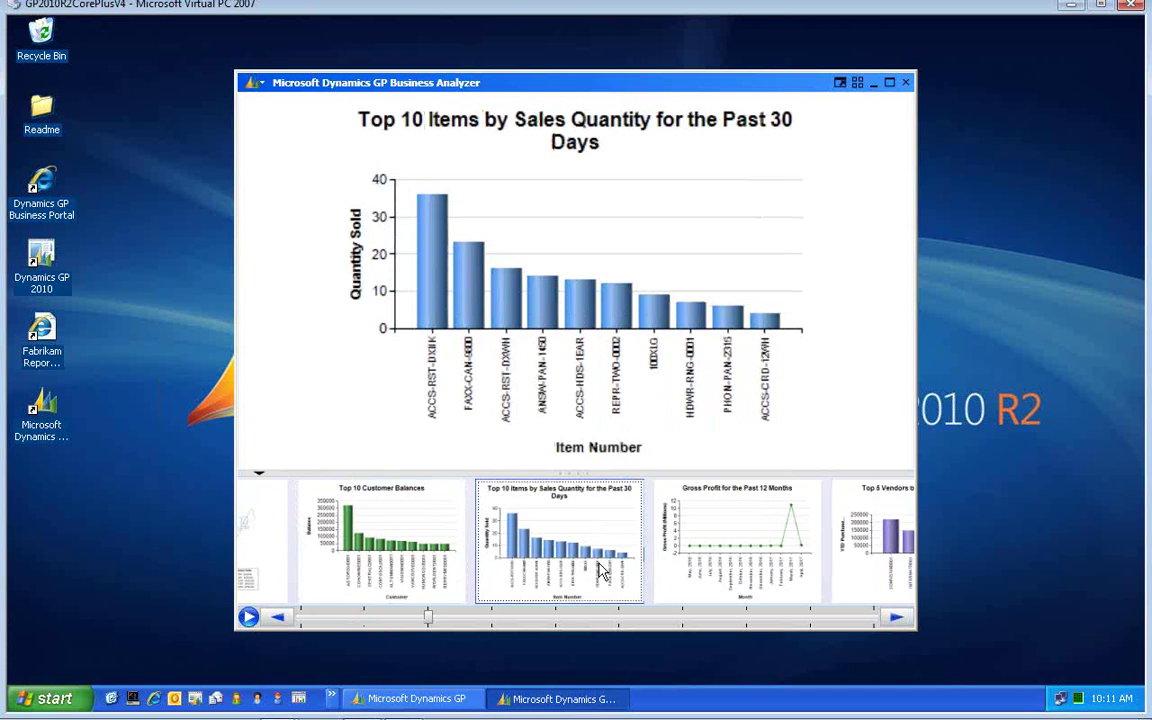
pyautogui.click(249, 617)
pyautogui.moveTo(474, 440)
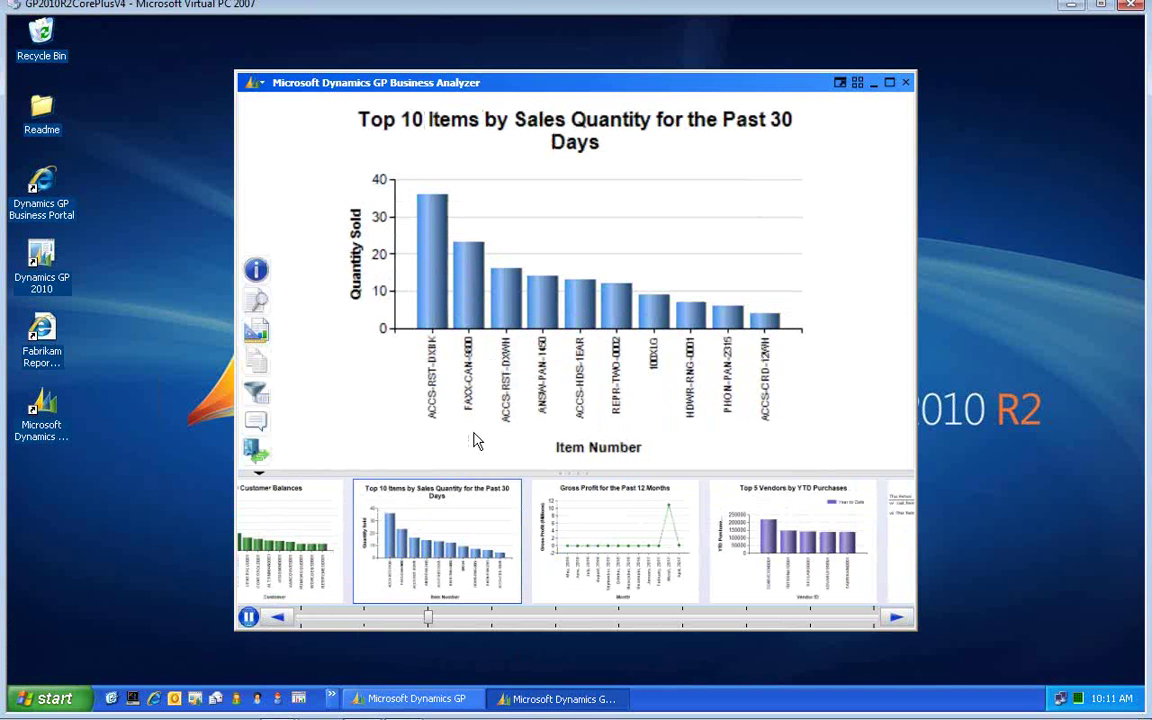
pyautogui.click(249, 617)
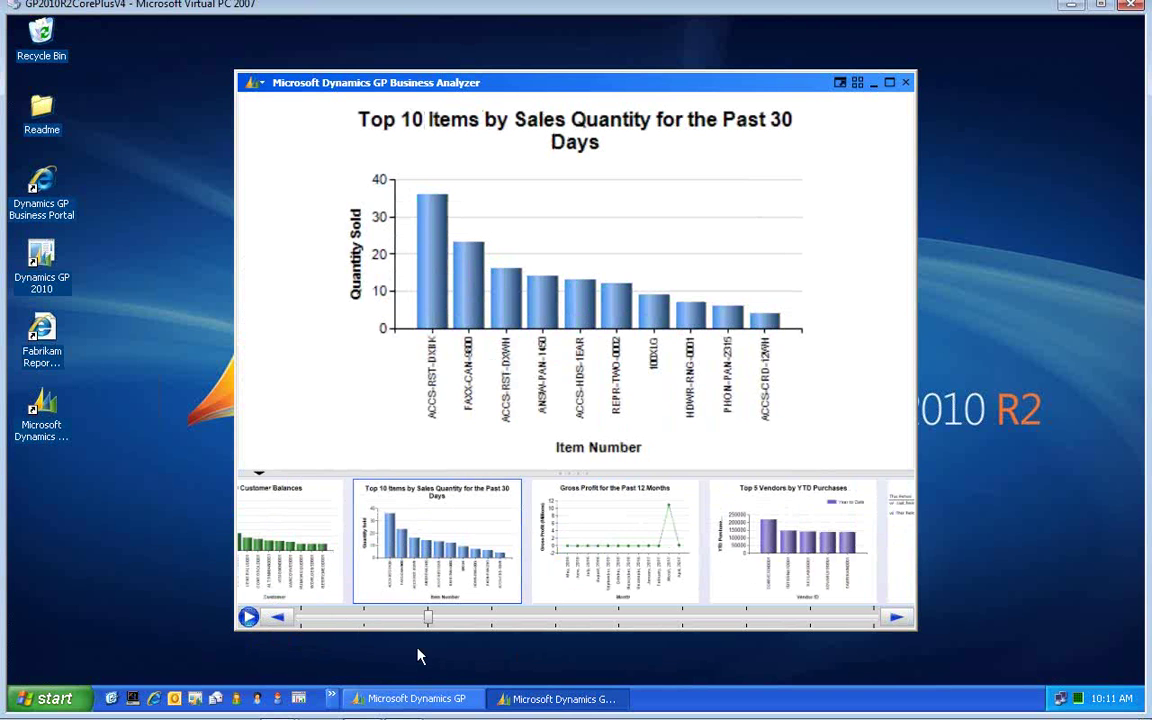
# Step: Advance one chart at a time from Top 10 Items to the Change In Expenses For The Period Vs. Last Year chart
pyautogui.click(894, 619)
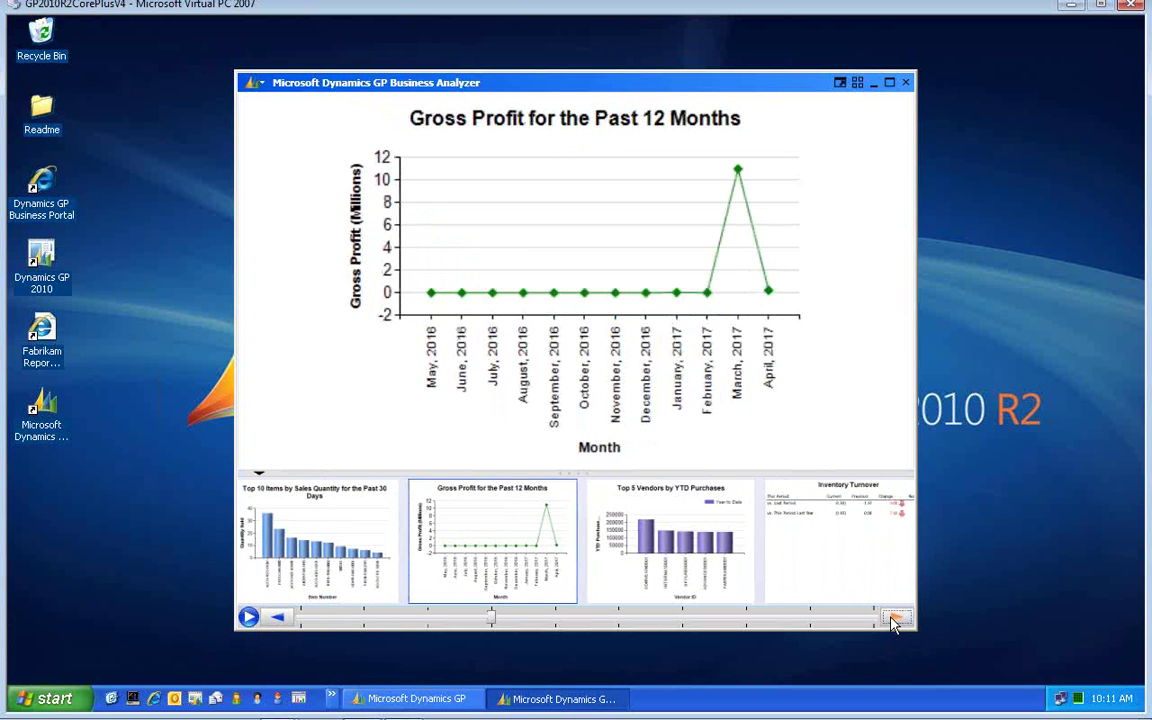
pyautogui.click(895, 620)
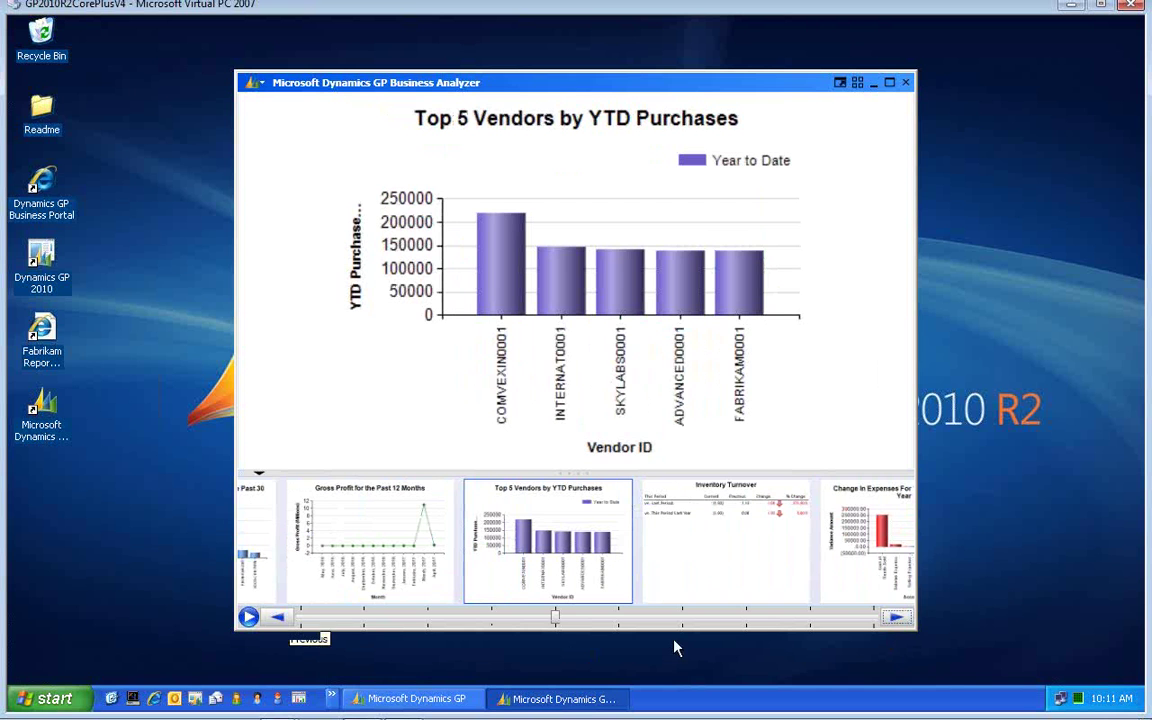
pyautogui.click(897, 619)
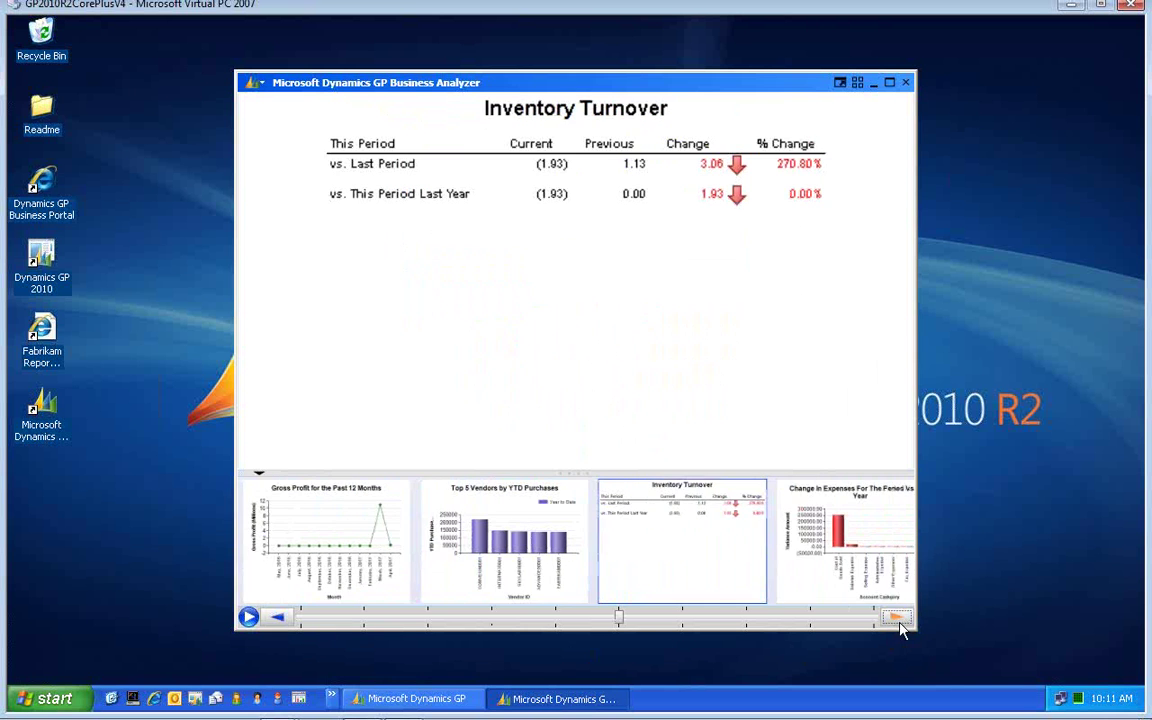
pyautogui.click(897, 619)
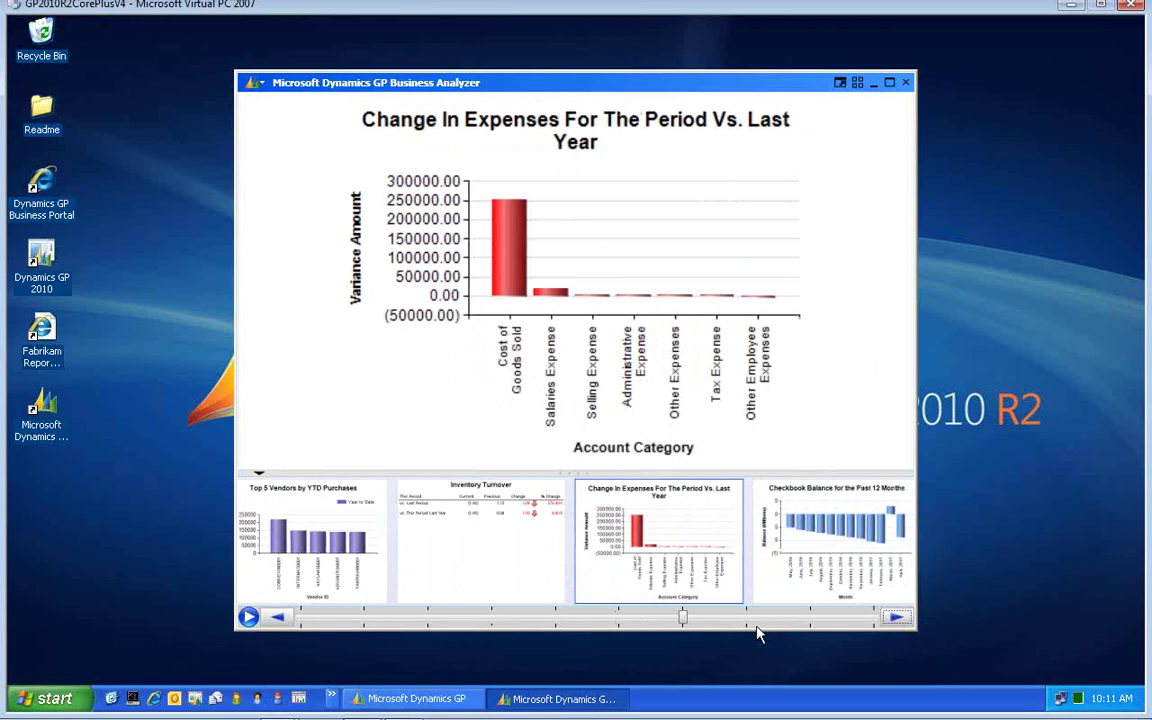
pyautogui.moveTo(794, 386)
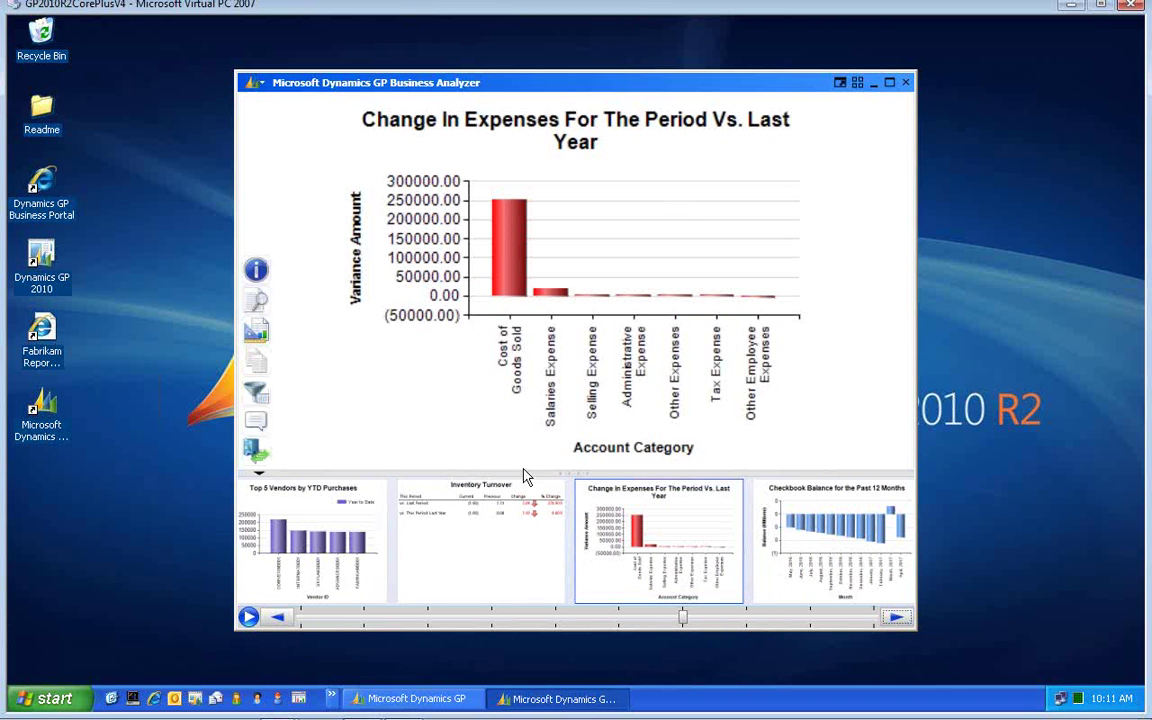
# Step: Show the charts in full screen and as a thumbnail grid, and return to the view with one large chart
pyautogui.click(858, 88)
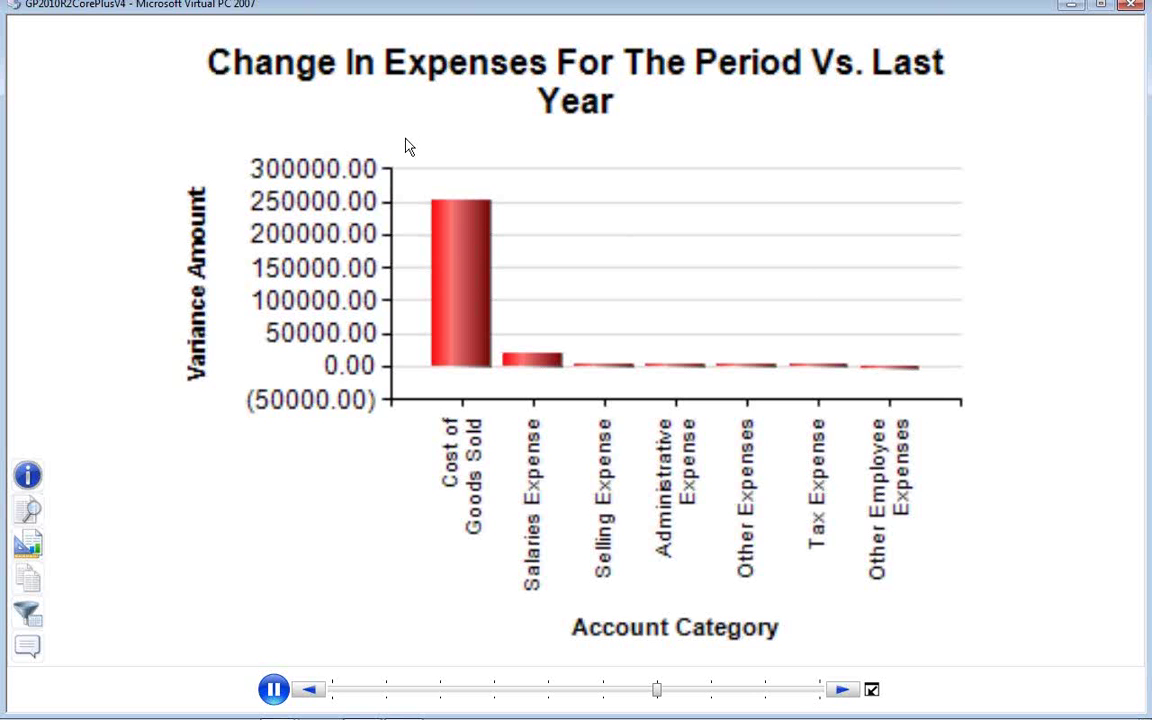
pyautogui.click(872, 689)
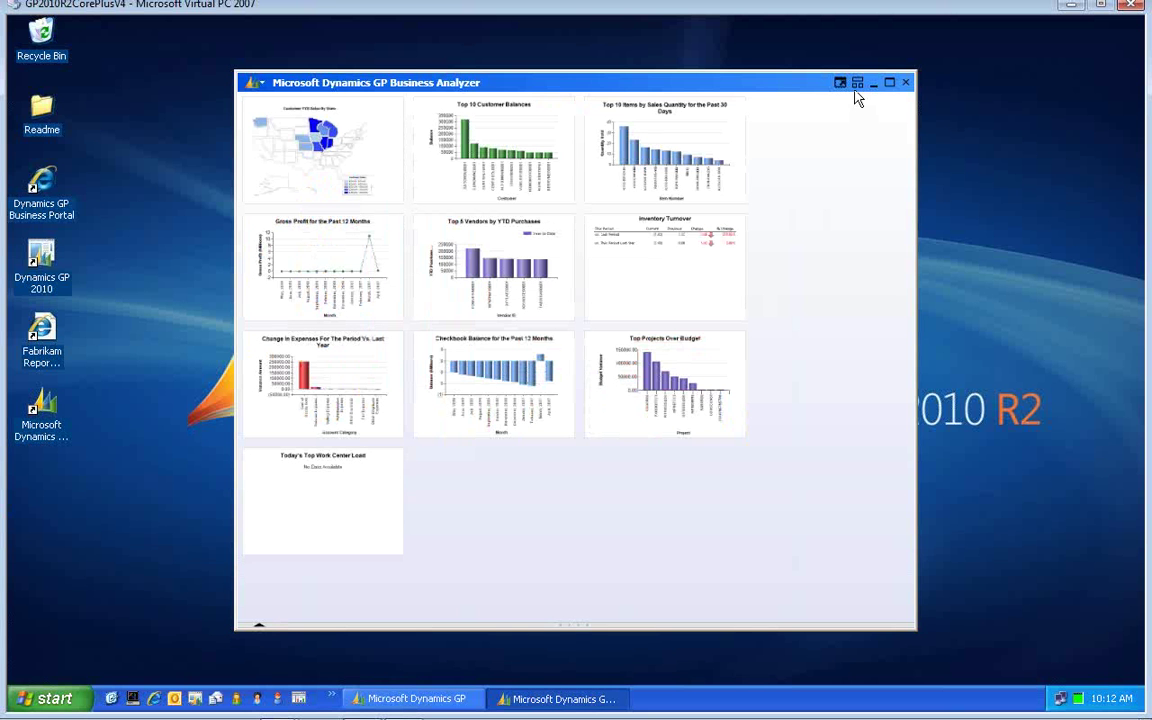
pyautogui.click(857, 84)
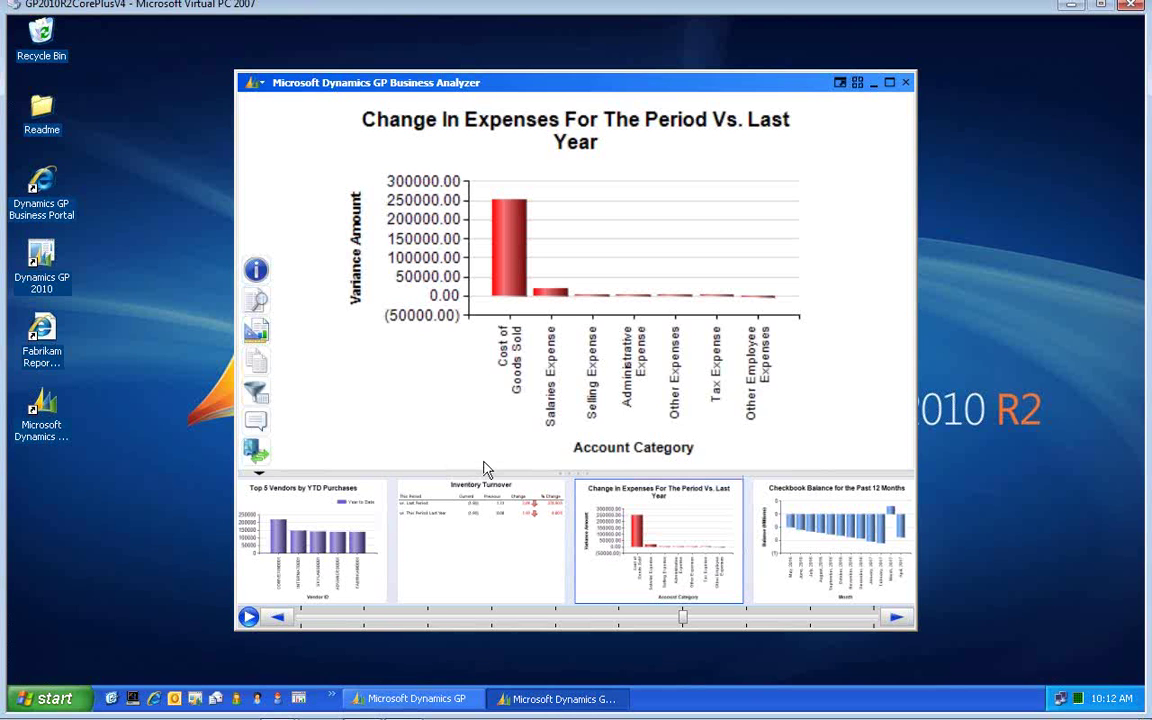
# Step: Check the report information for the Change In Expenses For The Period Vs. Last Year chart
pyautogui.click(257, 272)
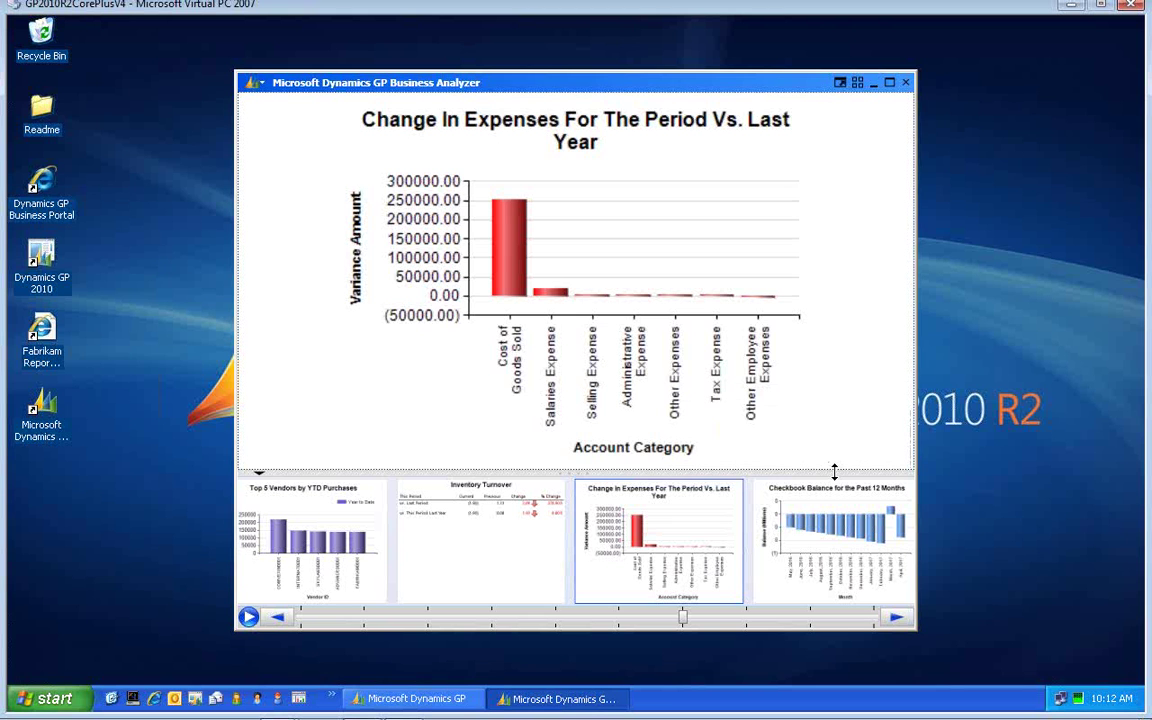
pyautogui.moveTo(403, 396)
pyautogui.moveTo(261, 305)
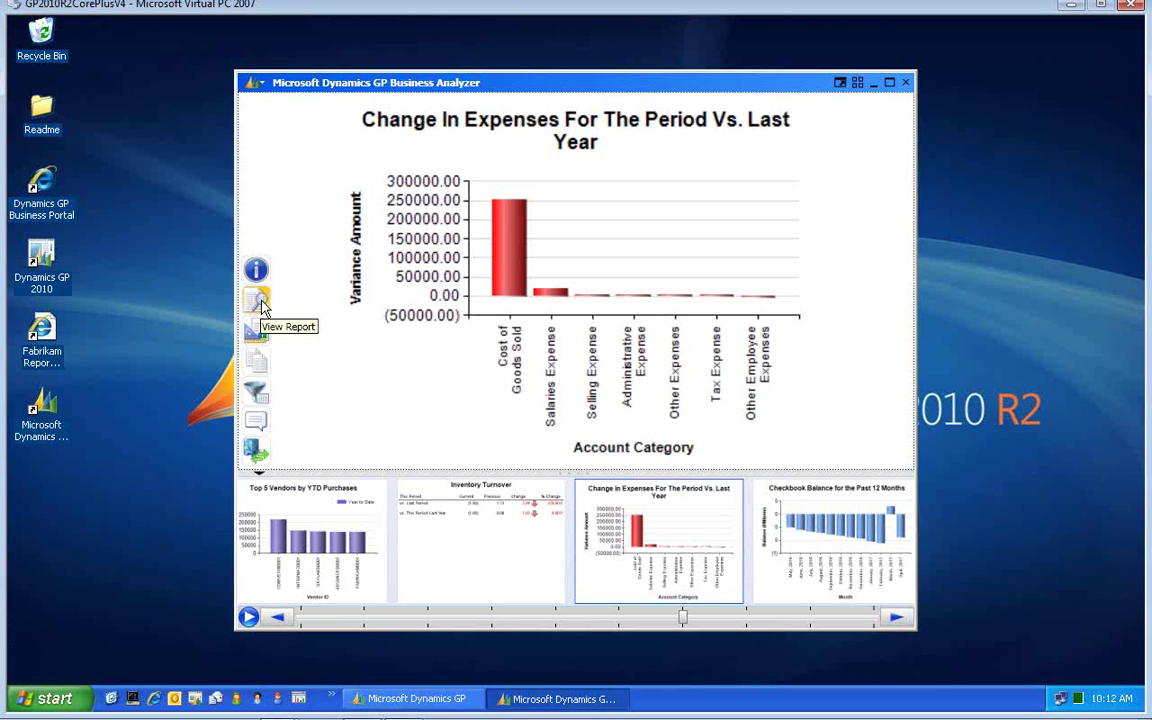
# Step: Go back to the Top 10 Items by Sales Quantity chart and open its full report in the browser's report viewer
pyautogui.click(284, 621)
pyautogui.click(284, 620)
pyautogui.click(284, 620)
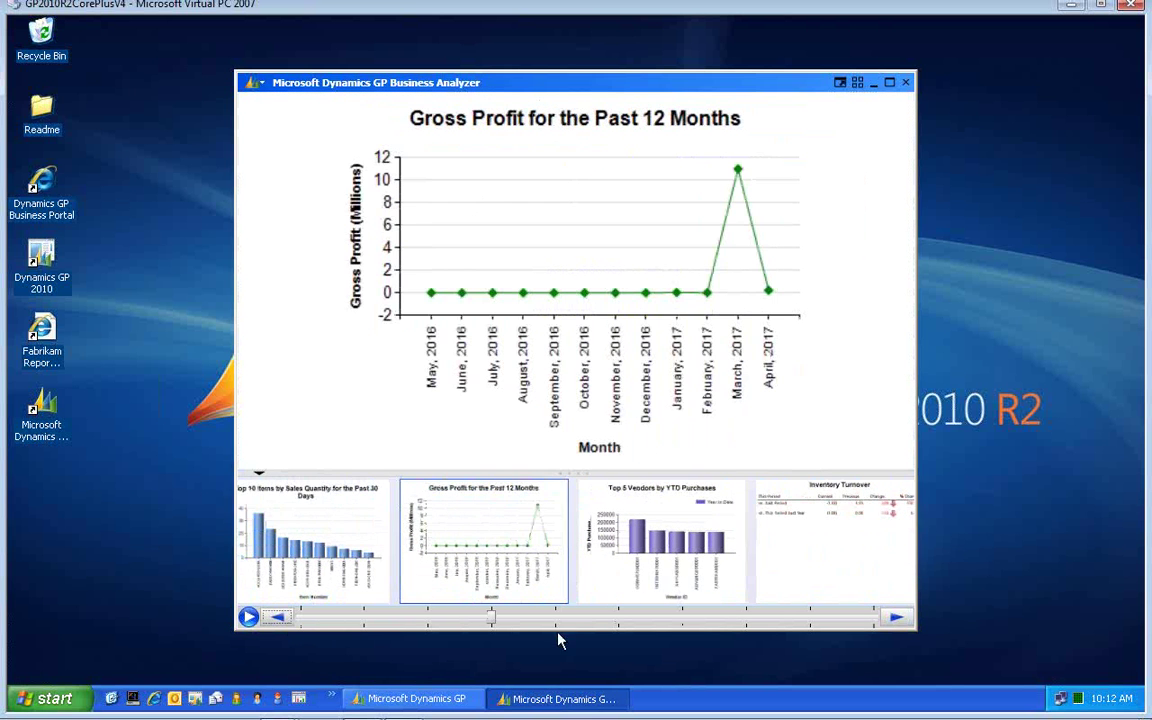
pyautogui.click(323, 555)
pyautogui.moveTo(545, 305)
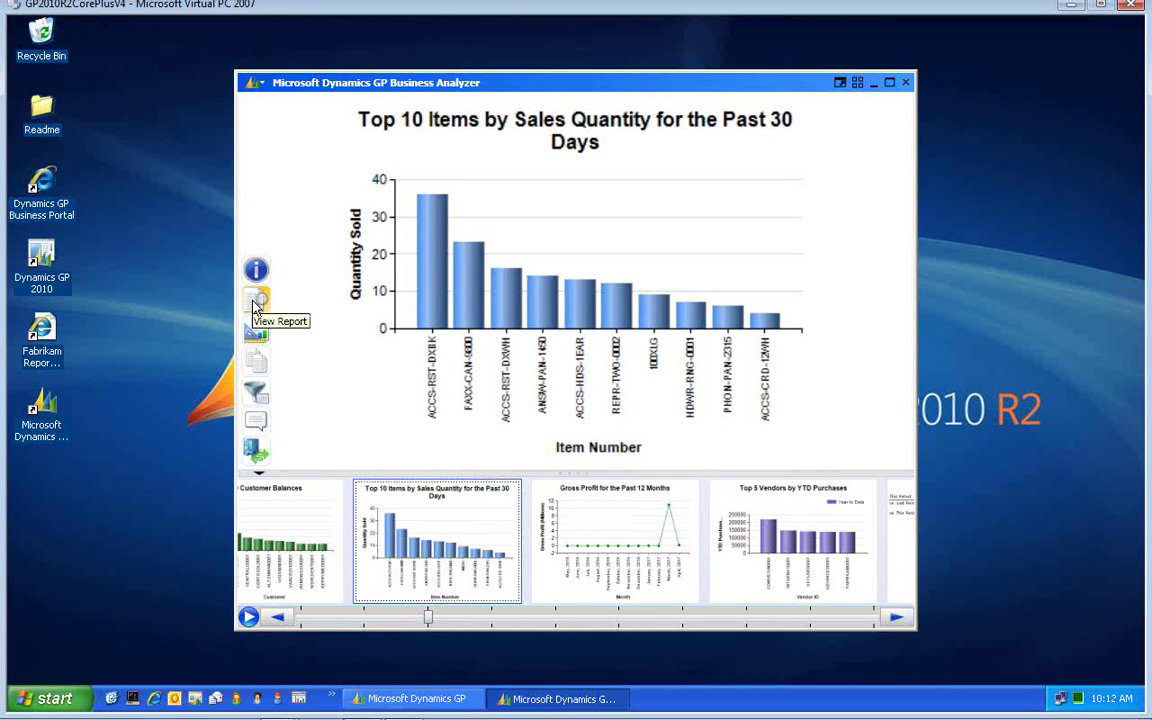
pyautogui.click(255, 302)
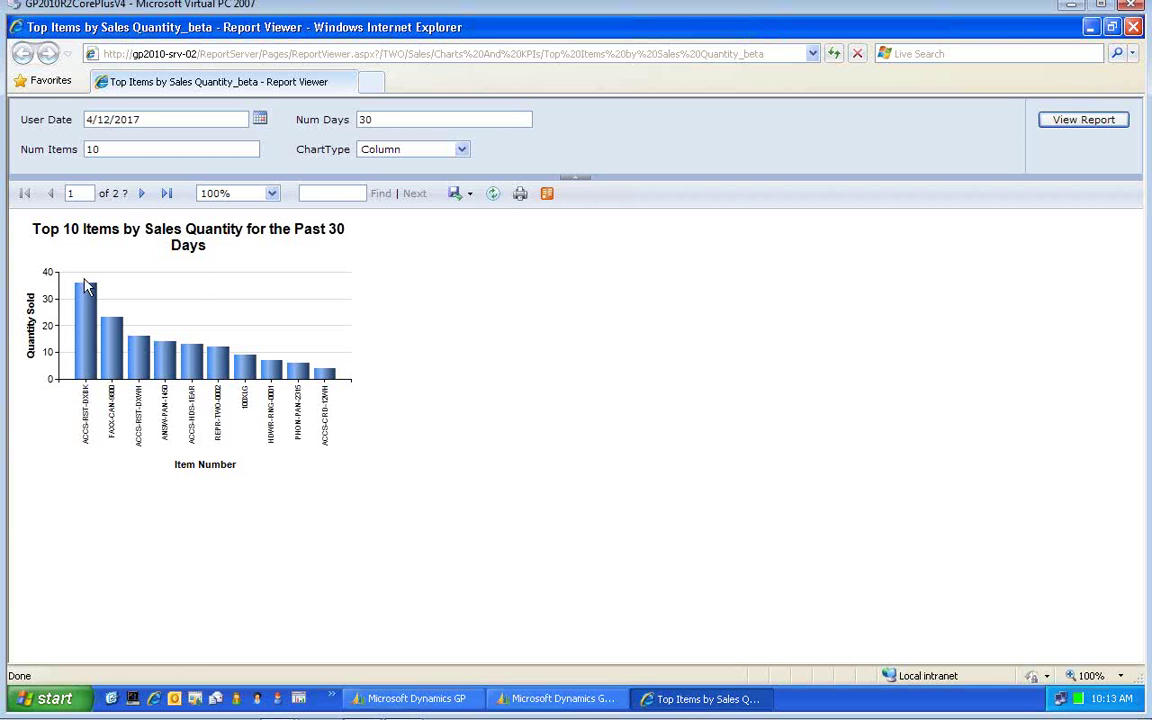
# Step: Drill down from the chart's 100XLG bar to its last listed transaction, and place the inquiry window below the detail report's rows
pyautogui.click(240, 358)
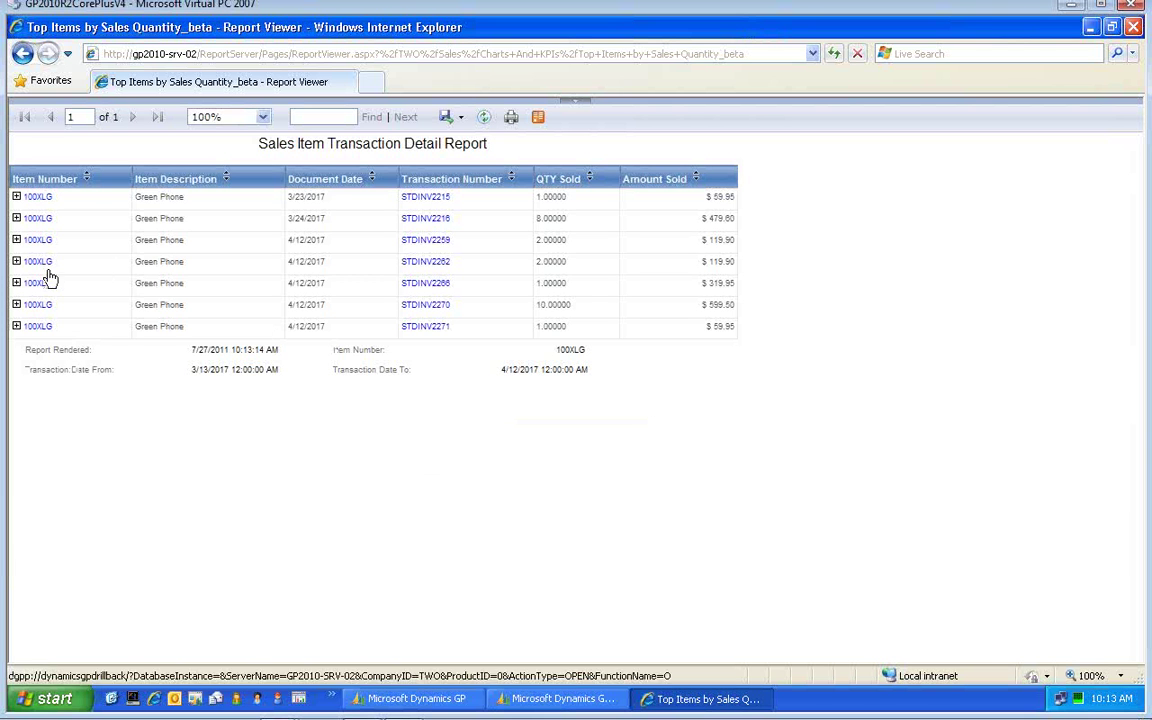
pyautogui.click(430, 330)
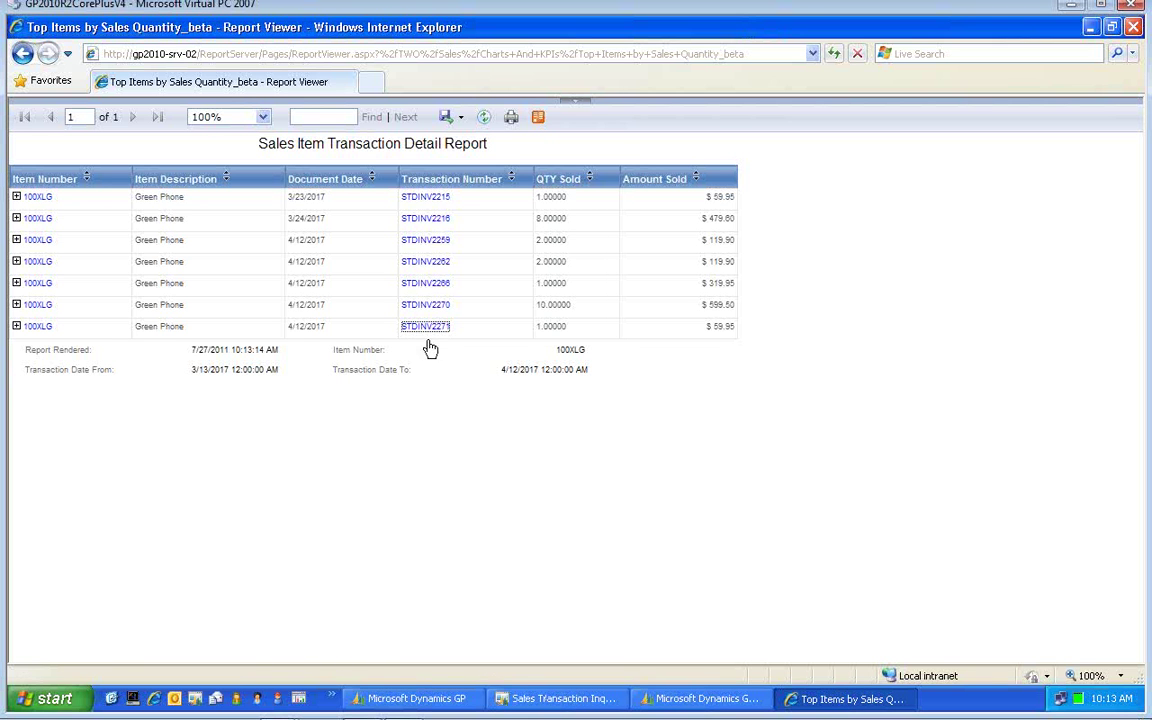
pyautogui.click(545, 704)
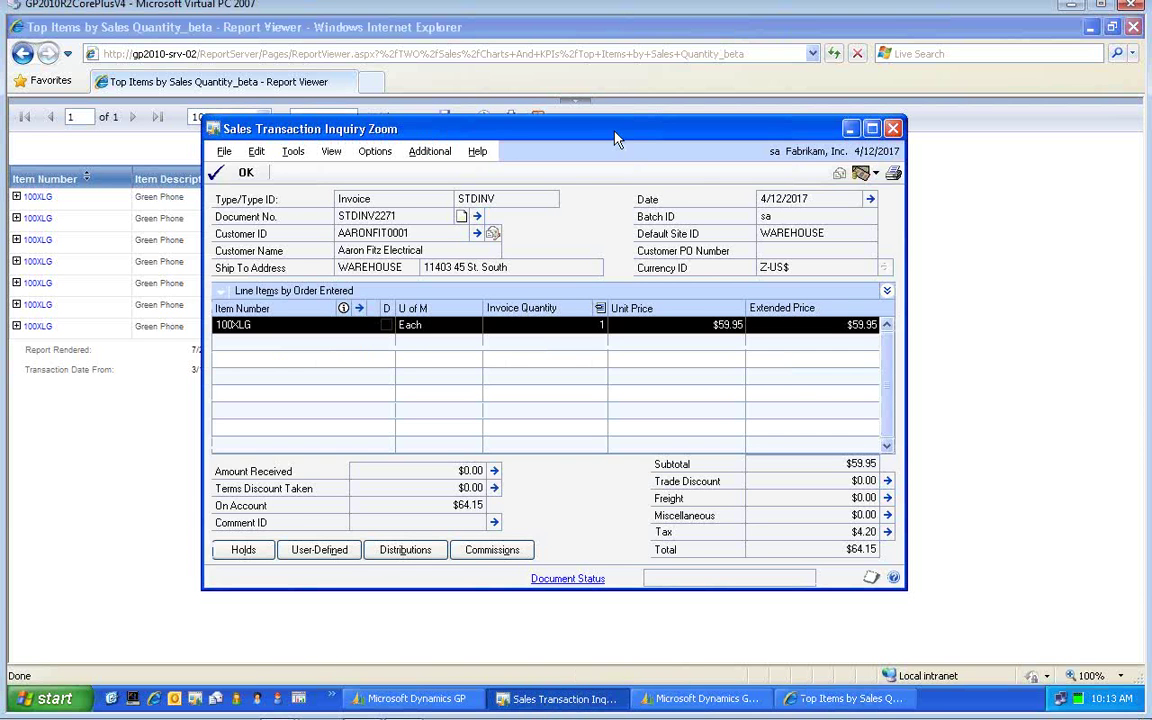
pyautogui.moveTo(590, 132); pyautogui.dragTo(848, 172)
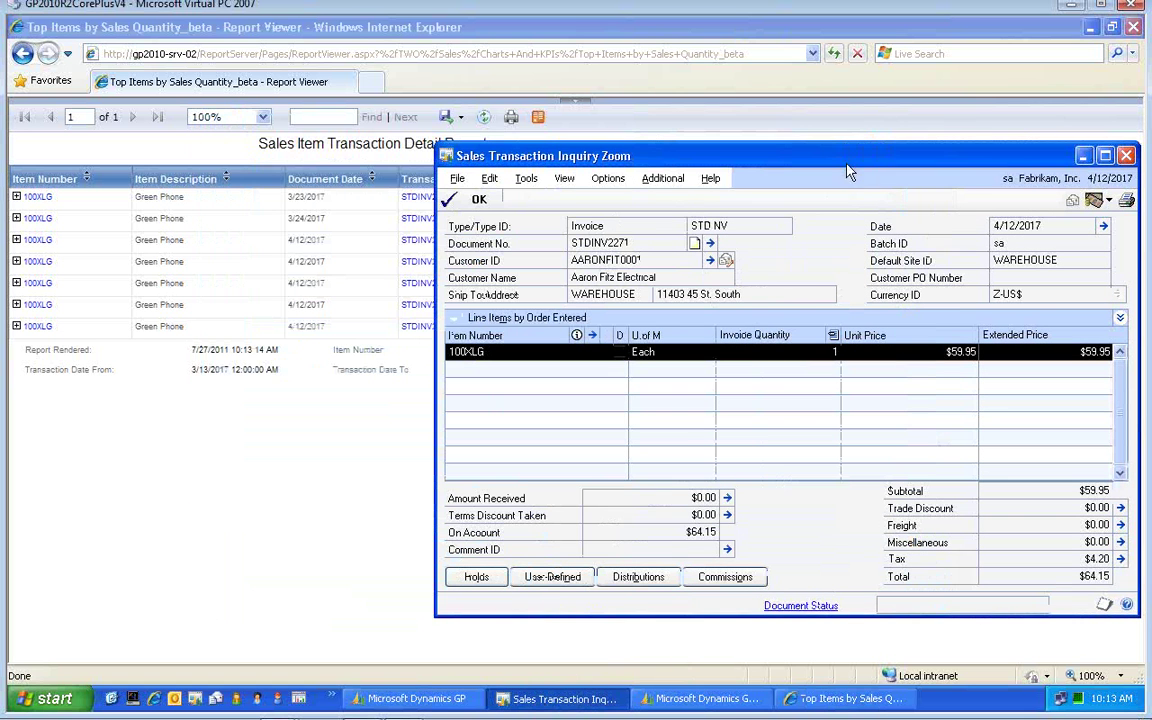
pyautogui.moveTo(563, 168); pyautogui.dragTo(454, 363)
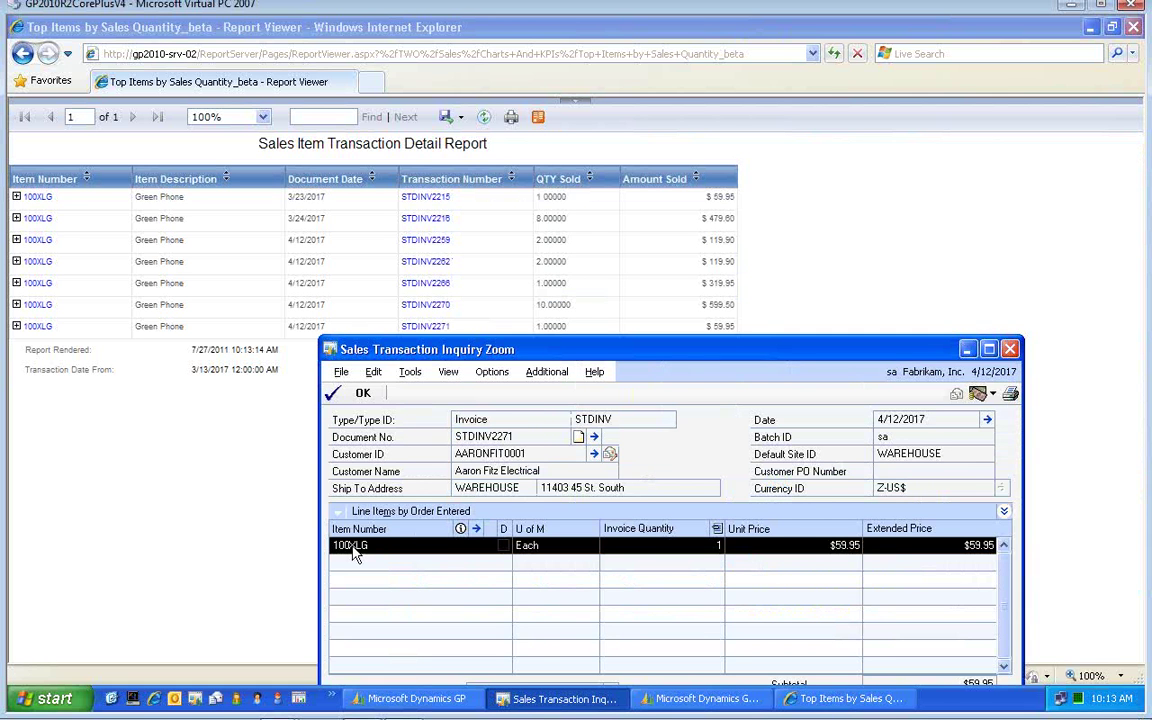
# Step: Close the sales transaction inquiry window and the Sales Item Transaction Detail Report's browser window
pyautogui.click(1010, 349)
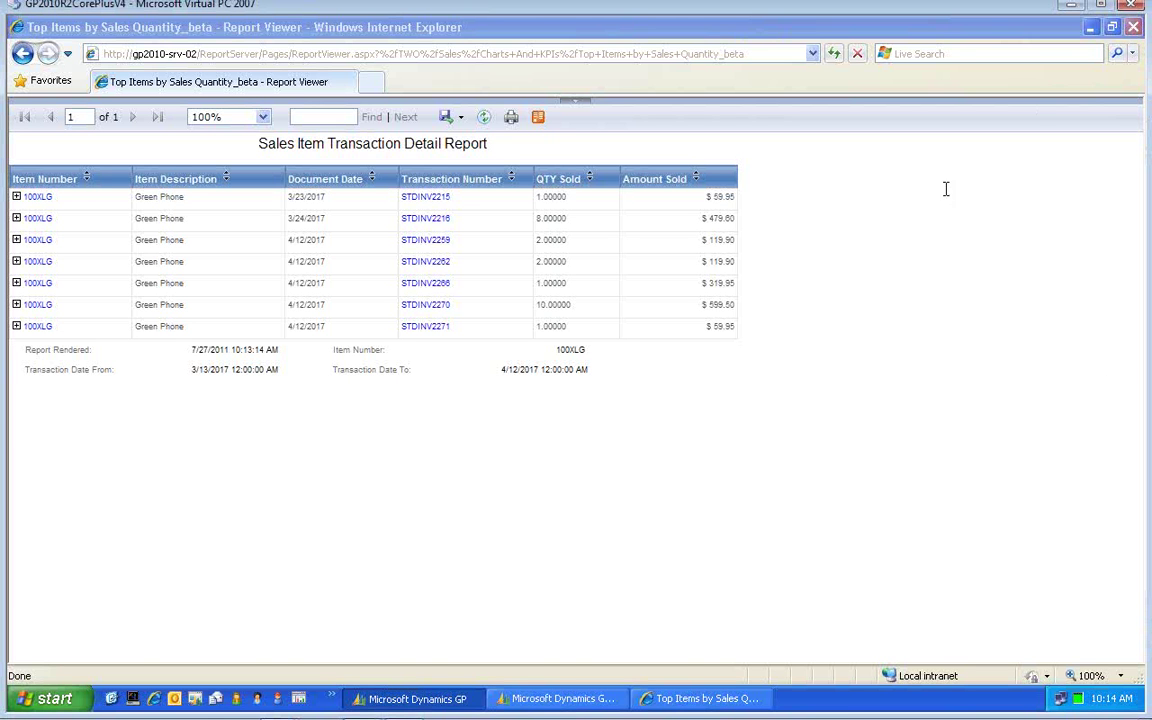
pyautogui.click(939, 39)
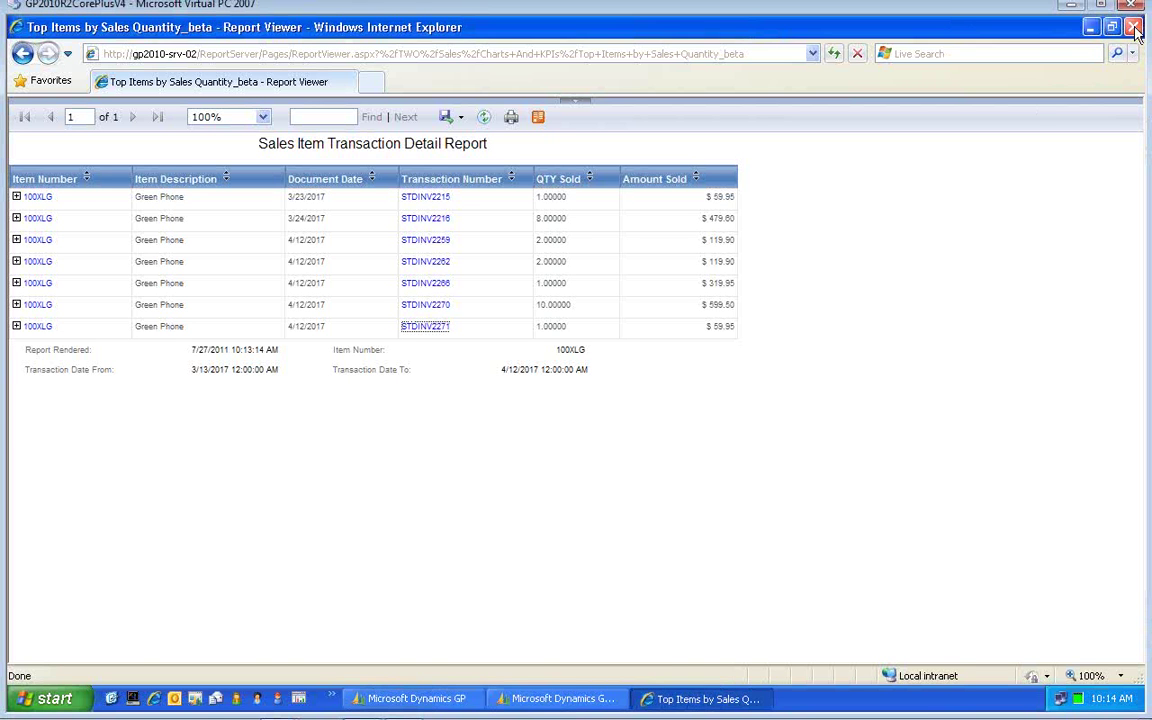
pyautogui.hotkey('alt', 'F4')
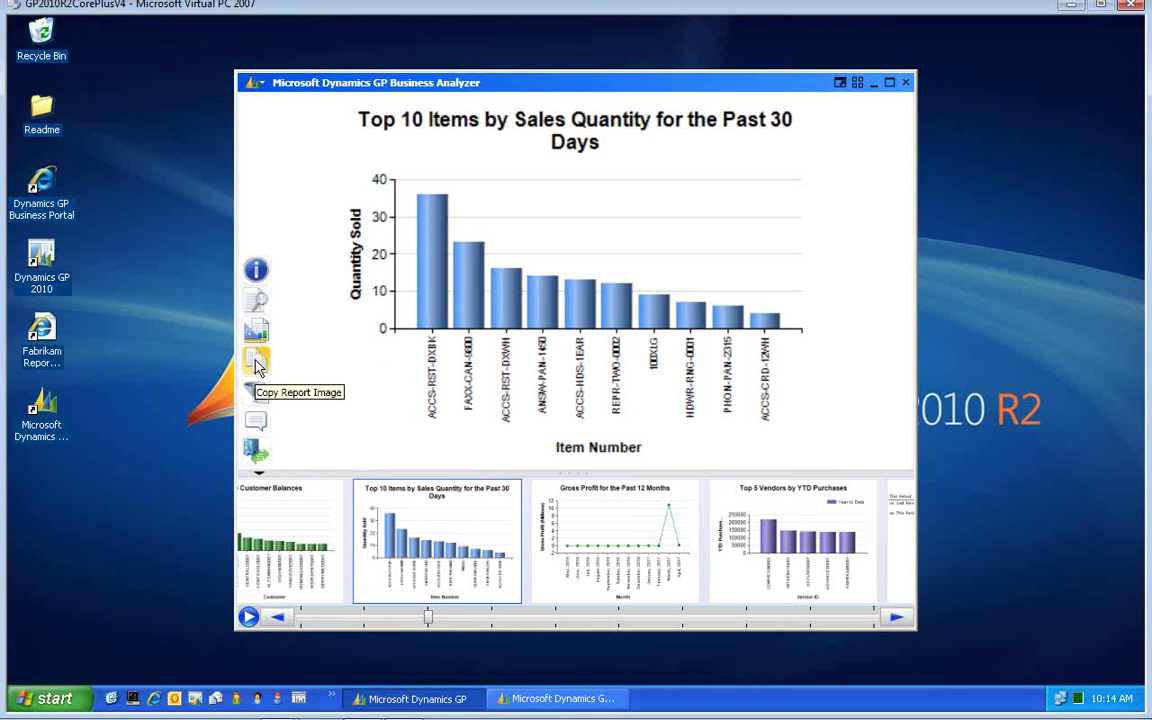
# Step: Copy the Top 10 Items report image and paste it into the body of a new Outlook e-mail message
pyautogui.click(257, 368)
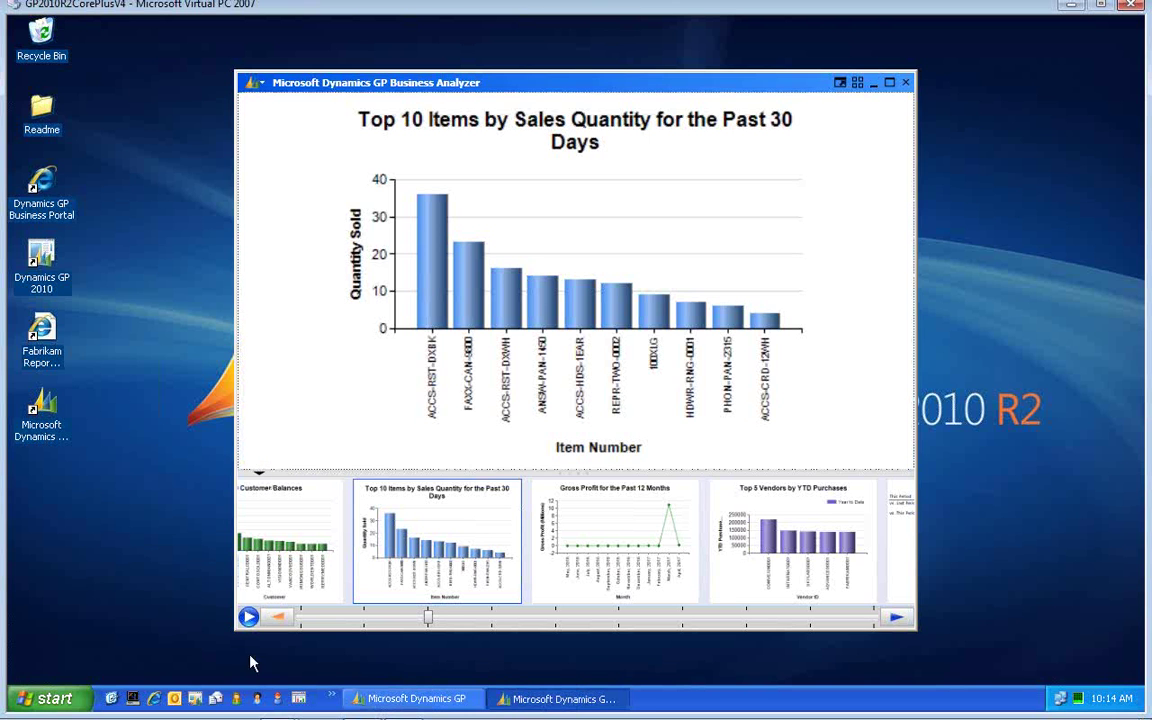
pyautogui.click(219, 697)
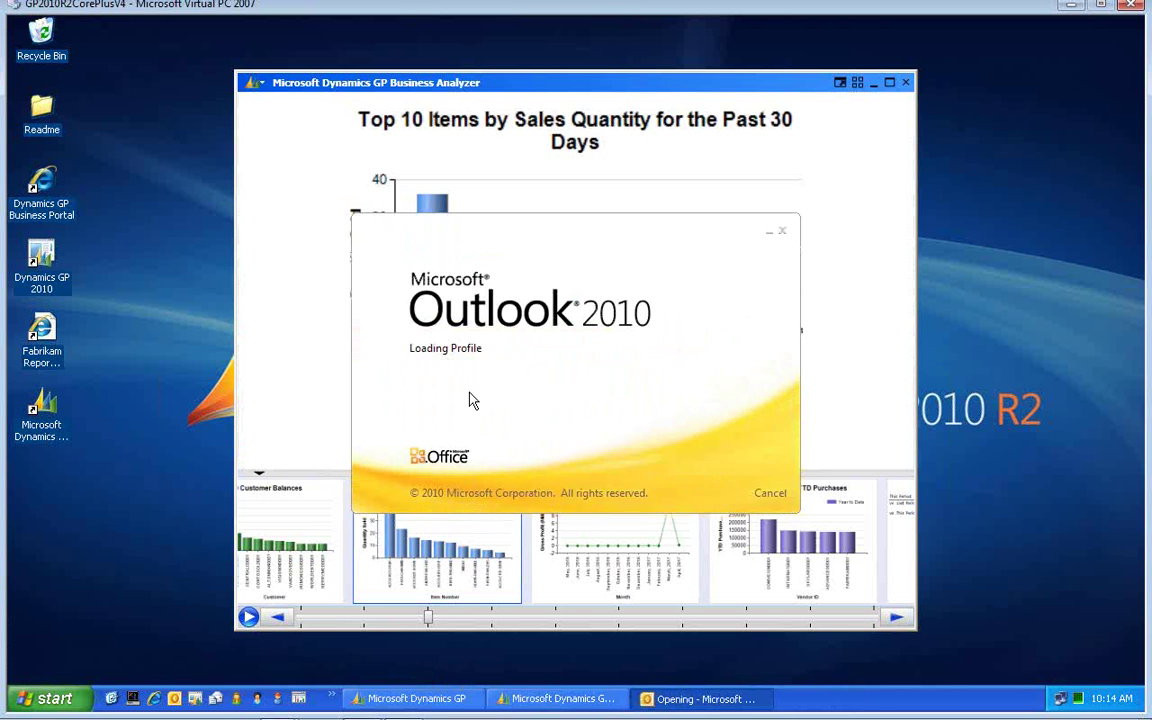
pyautogui.moveTo(303, 463)
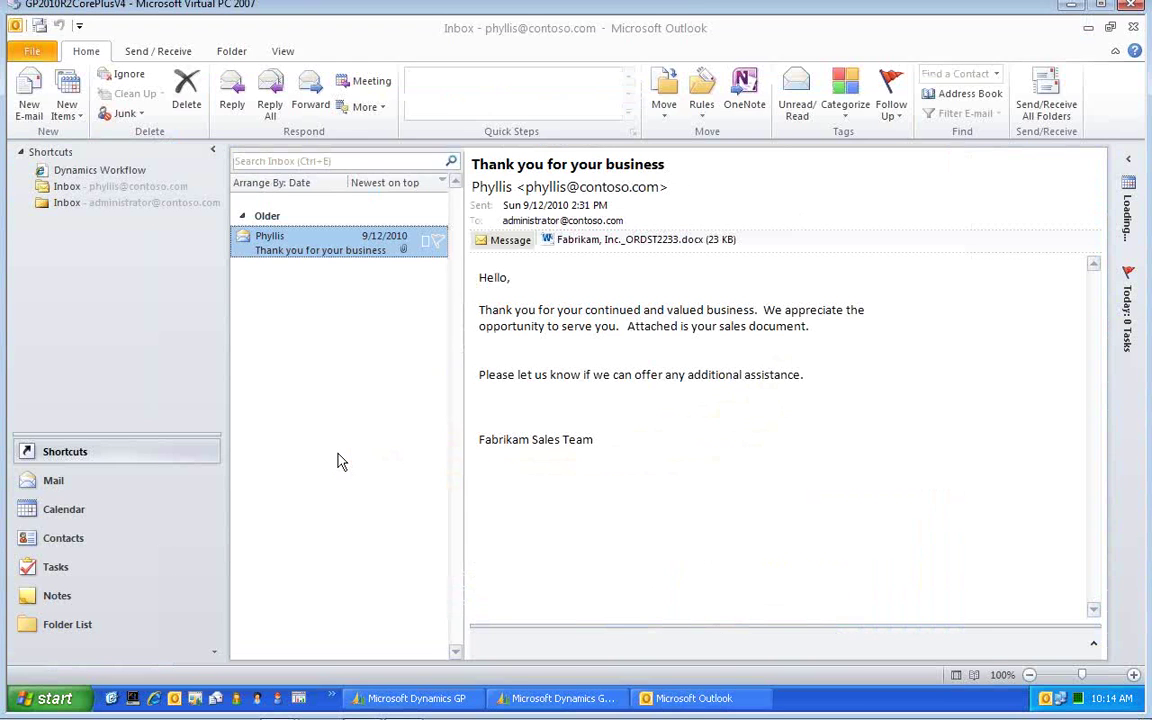
pyautogui.click(28, 104)
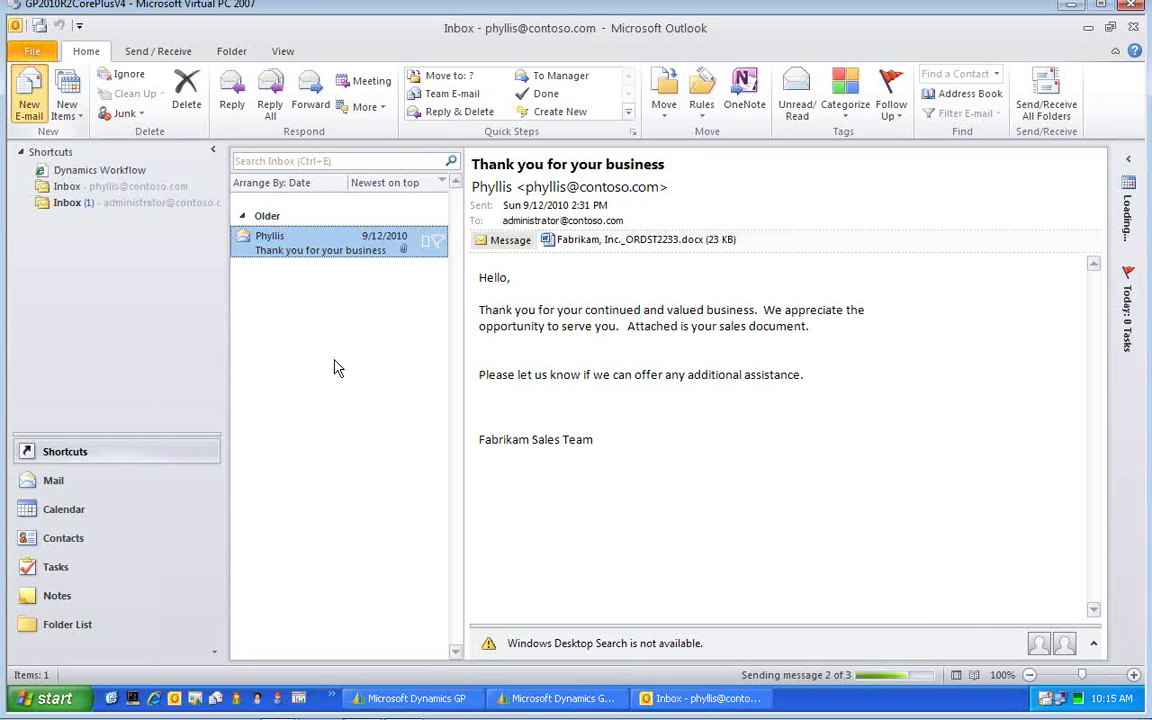
pyautogui.click(257, 368)
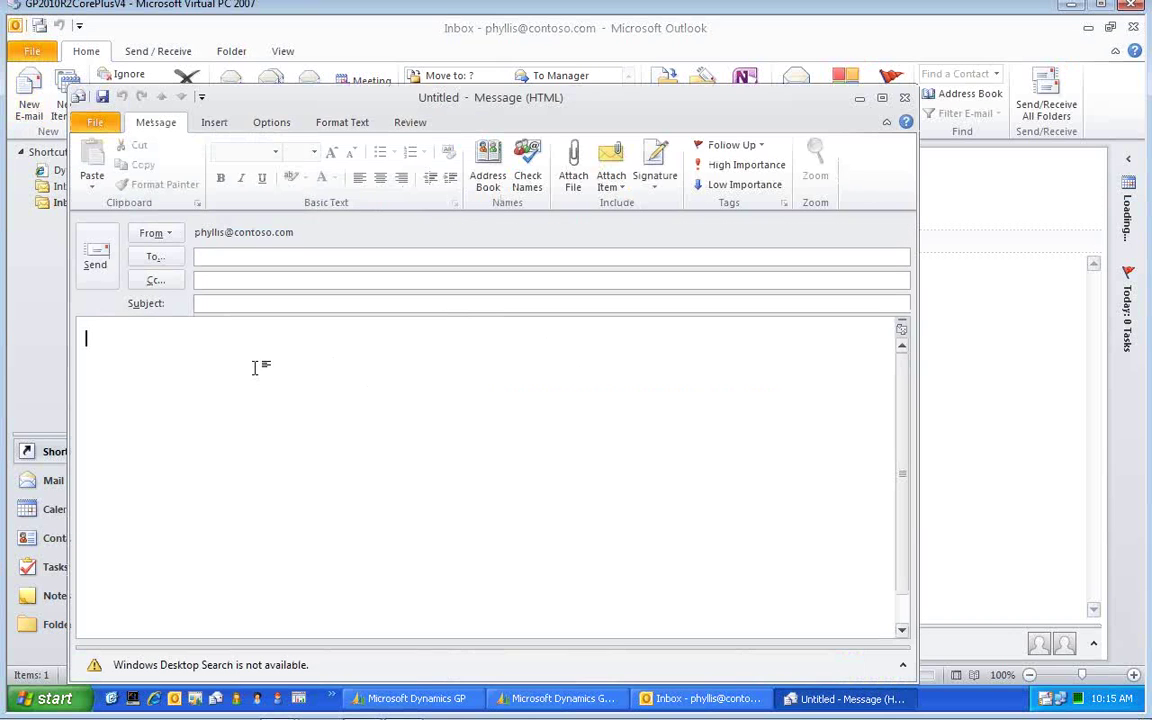
pyautogui.click(264, 178)
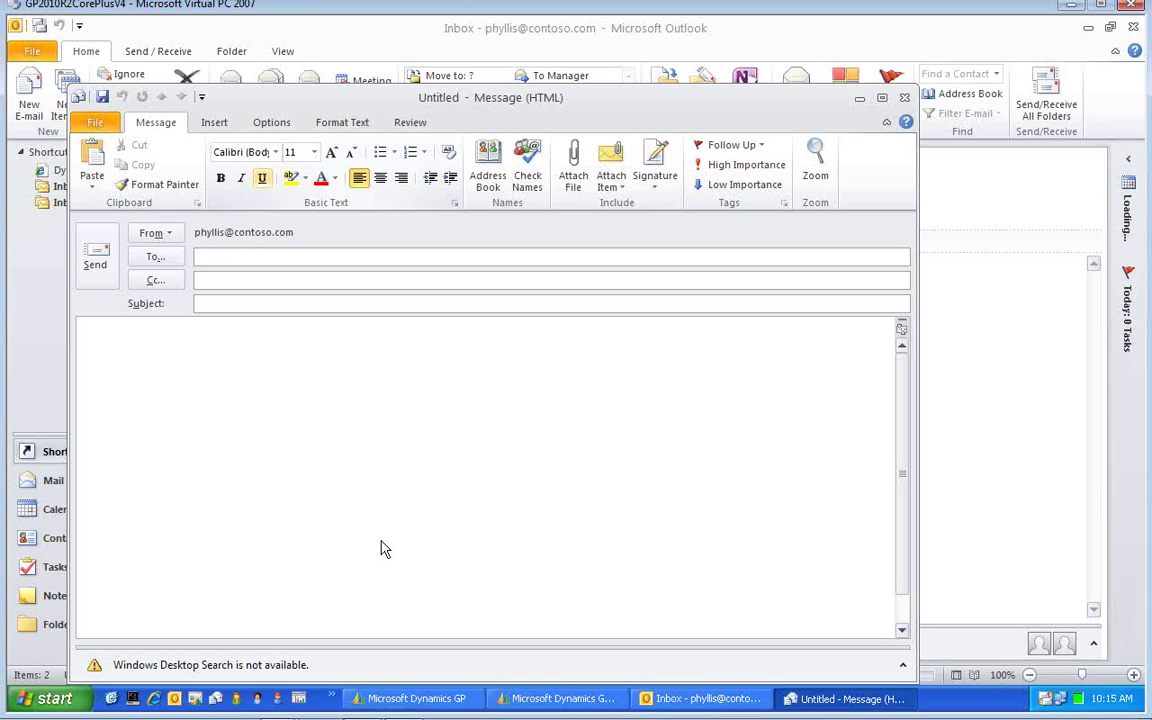
pyautogui.hotkey('ctrl', 'v')
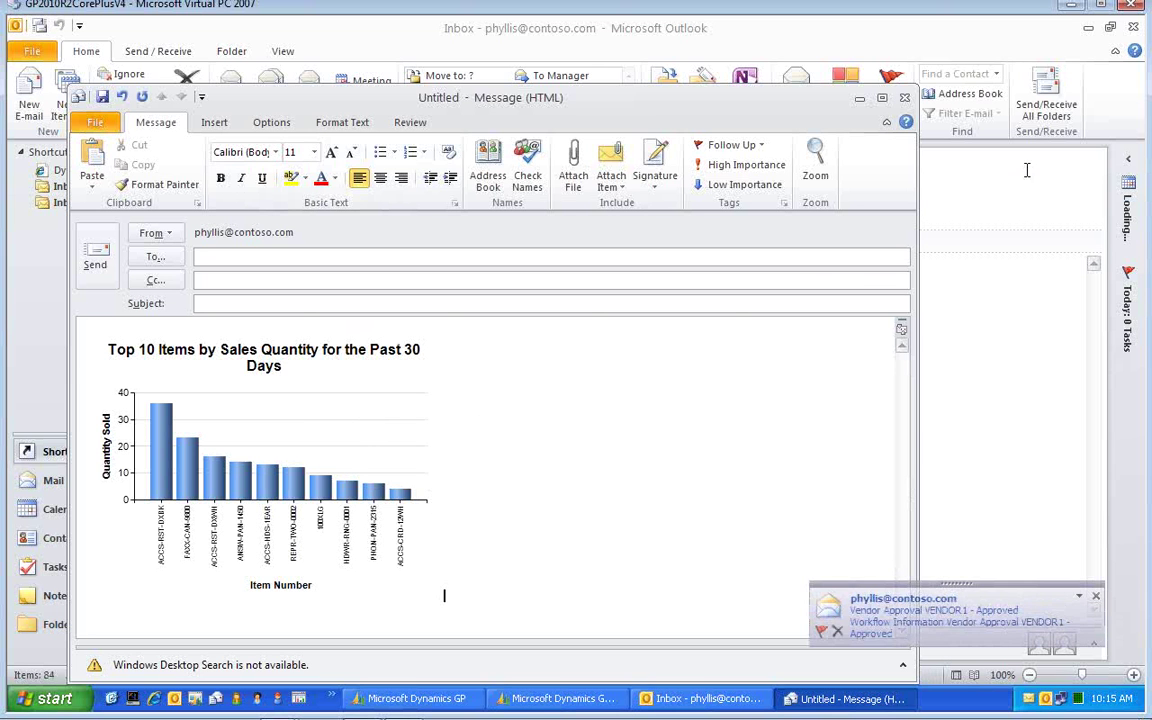
# Step: Discard the new e-mail message without saving it and close Outlook
pyautogui.click(905, 98)
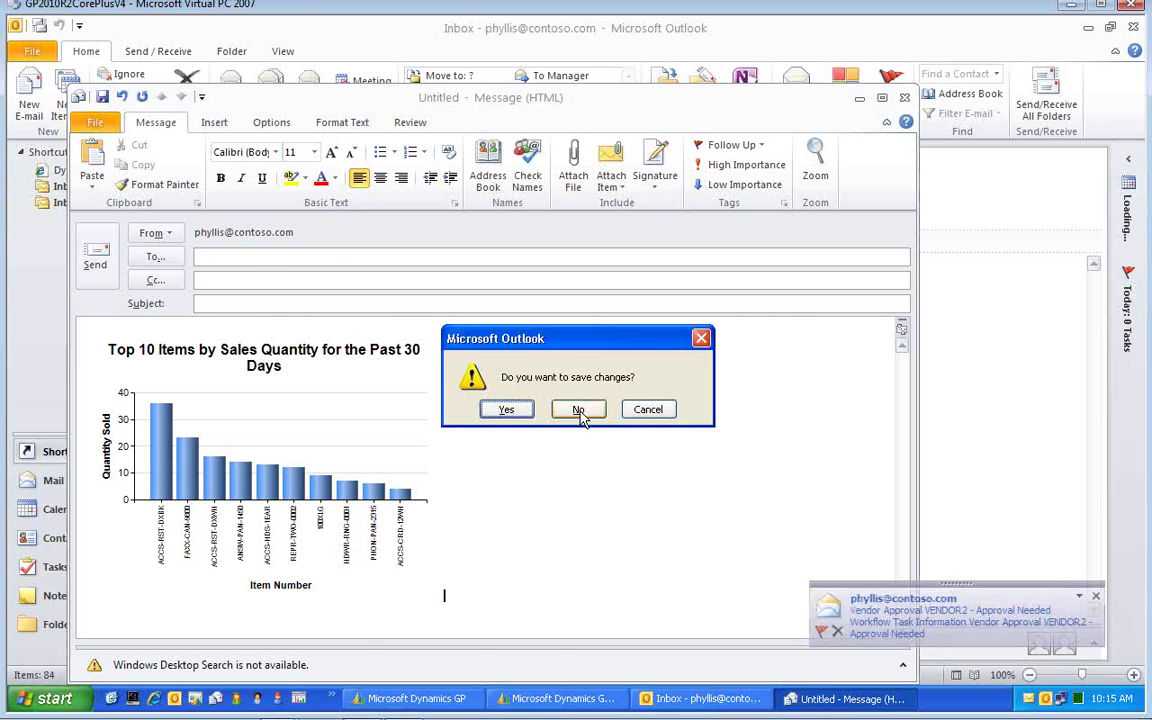
pyautogui.click(580, 410)
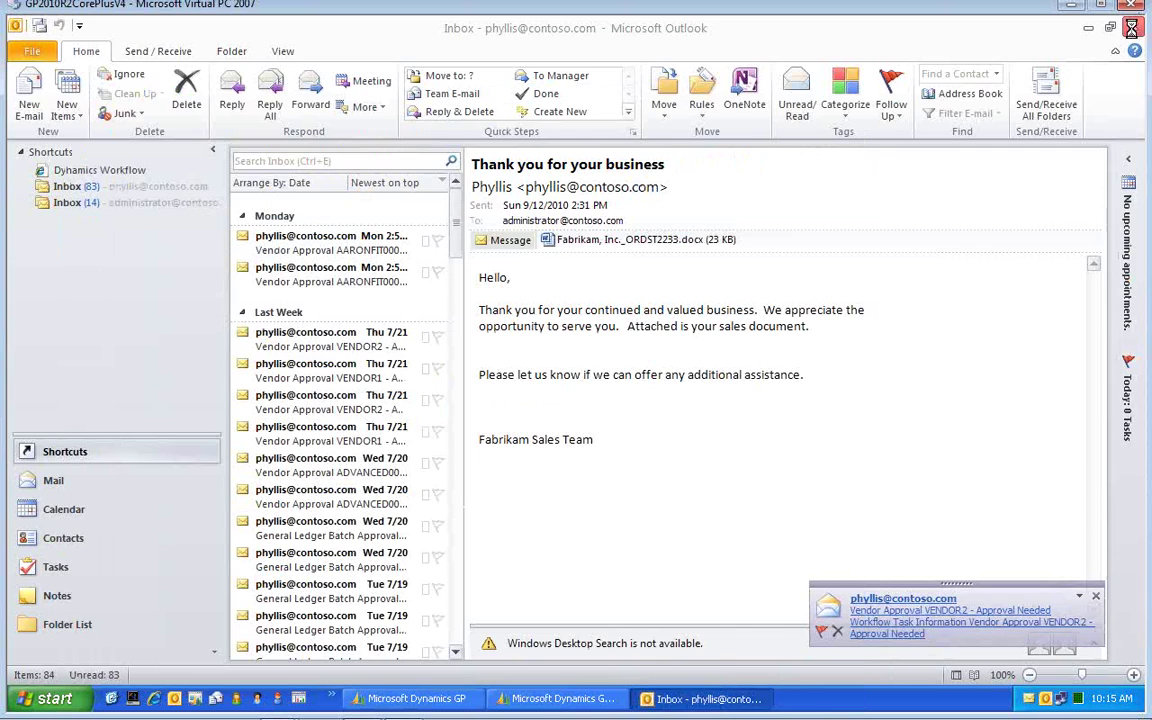
pyautogui.click(1133, 27)
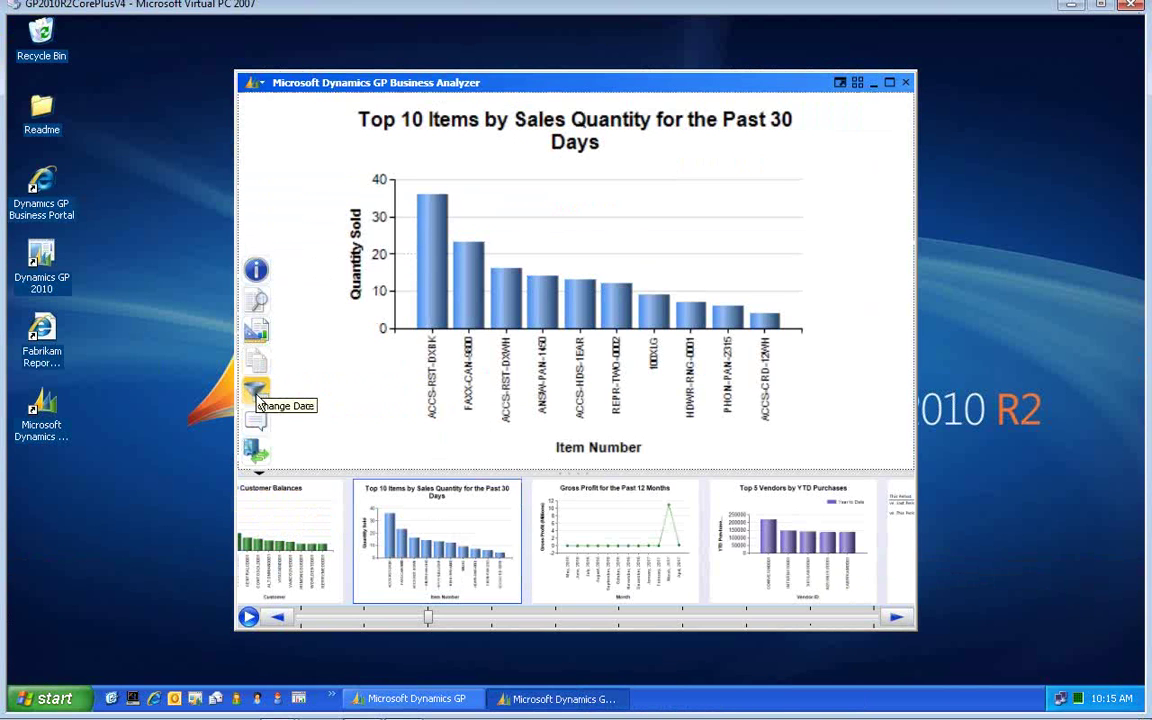
# Step: Advance through the reports from Top 10 Items by Sales Quantity to Today's Top Work Center Load
pyautogui.click(895, 617)
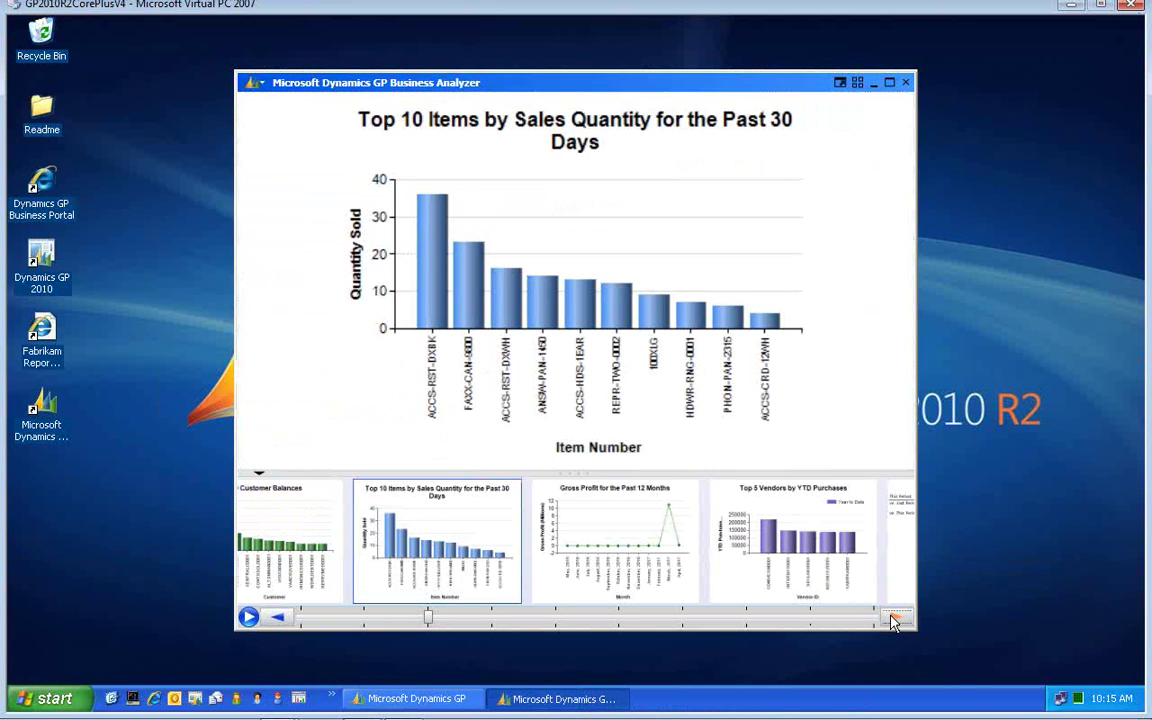
pyautogui.click(895, 618)
pyautogui.click(895, 618)
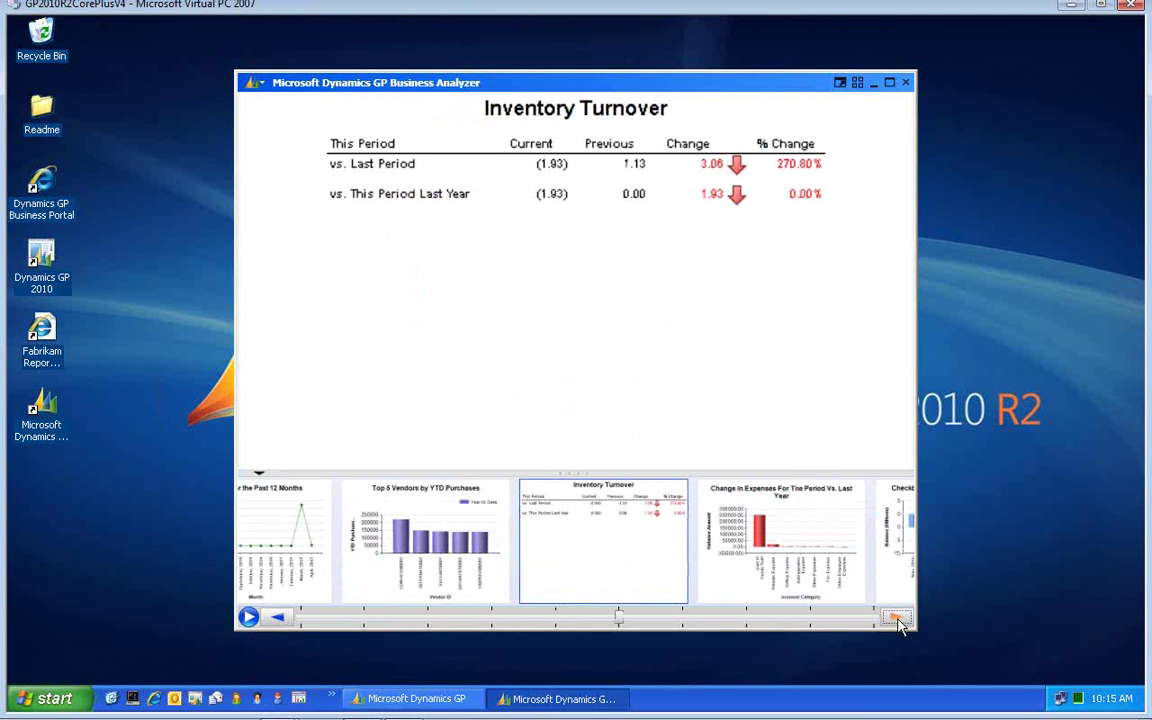
pyautogui.click(895, 618)
pyautogui.click(895, 618)
pyautogui.click(895, 618)
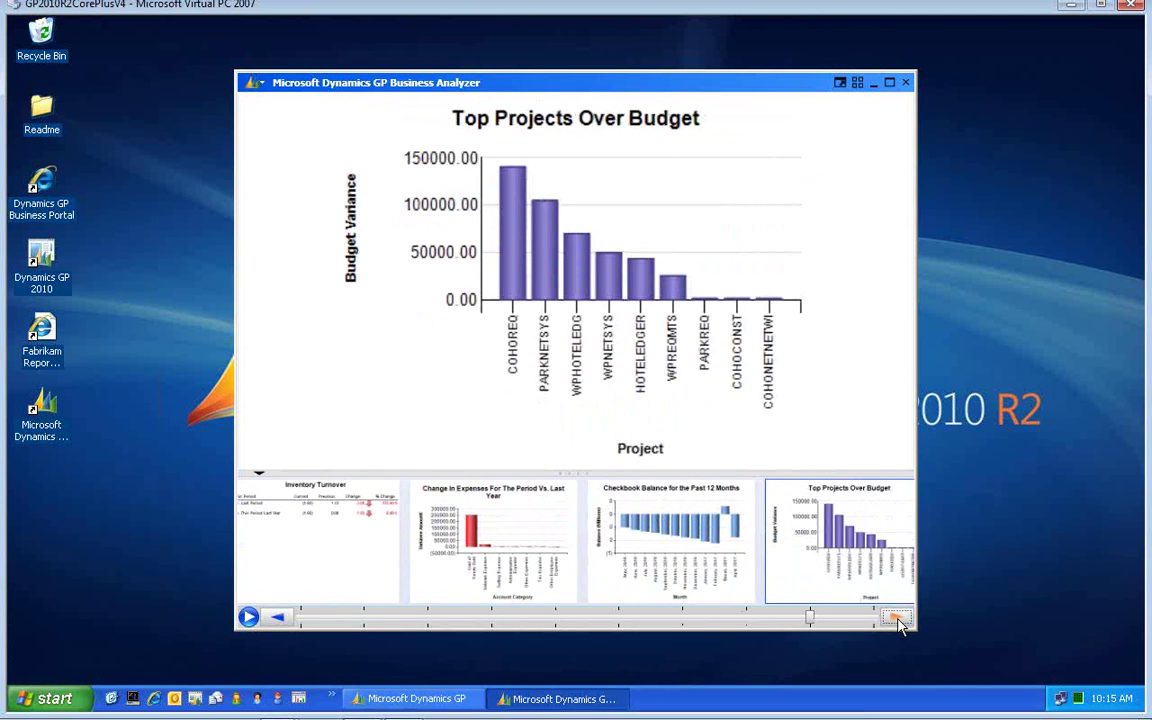
pyautogui.click(895, 618)
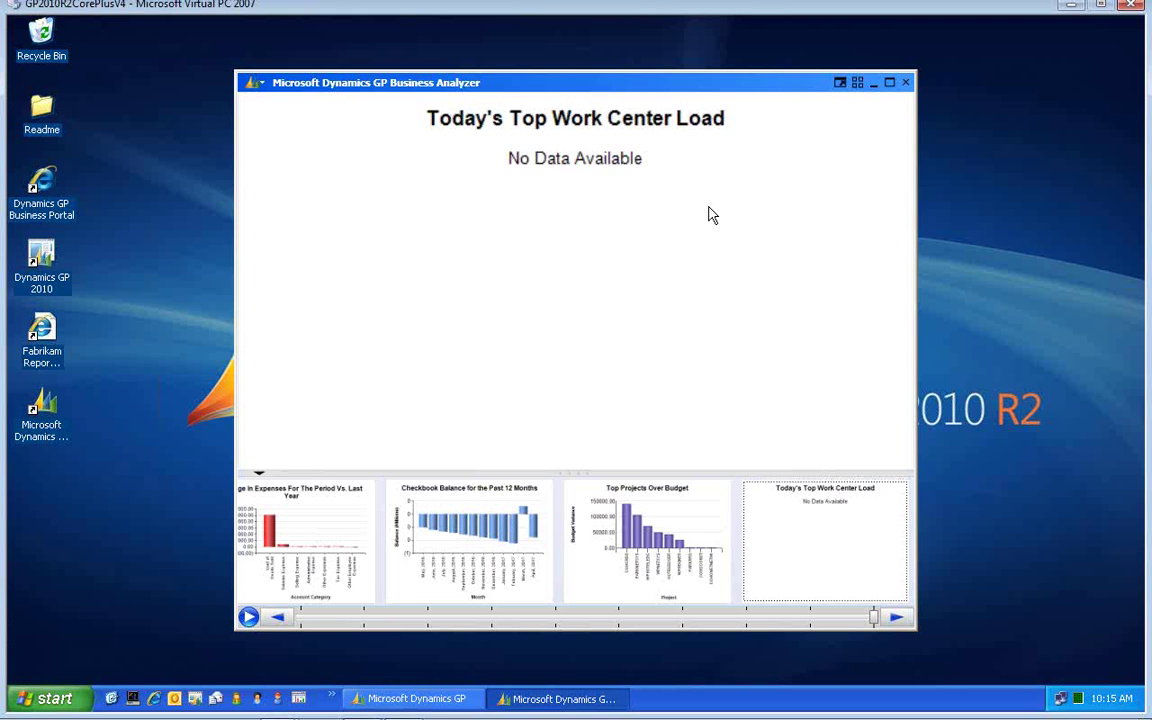
# Step: Change the Today's Top Work Center Load report to the custom date 4/12/2017
pyautogui.moveTo(561, 252)
pyautogui.moveTo(296, 391)
pyautogui.click(258, 396)
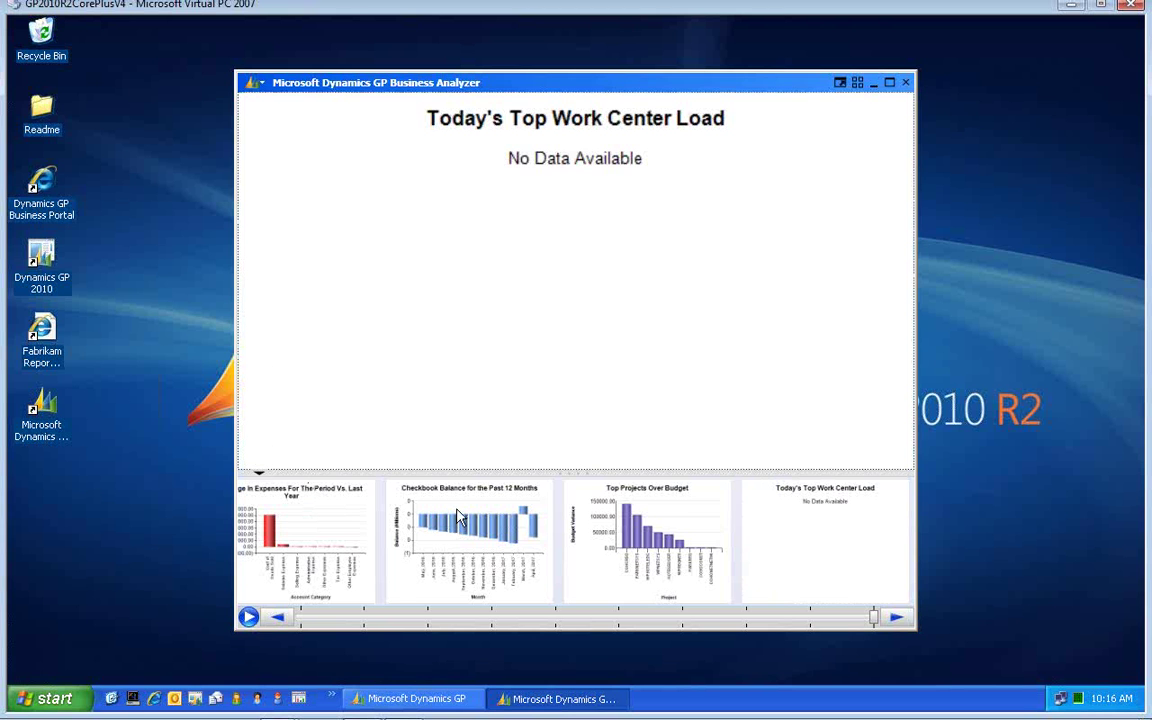
pyautogui.moveTo(278, 404)
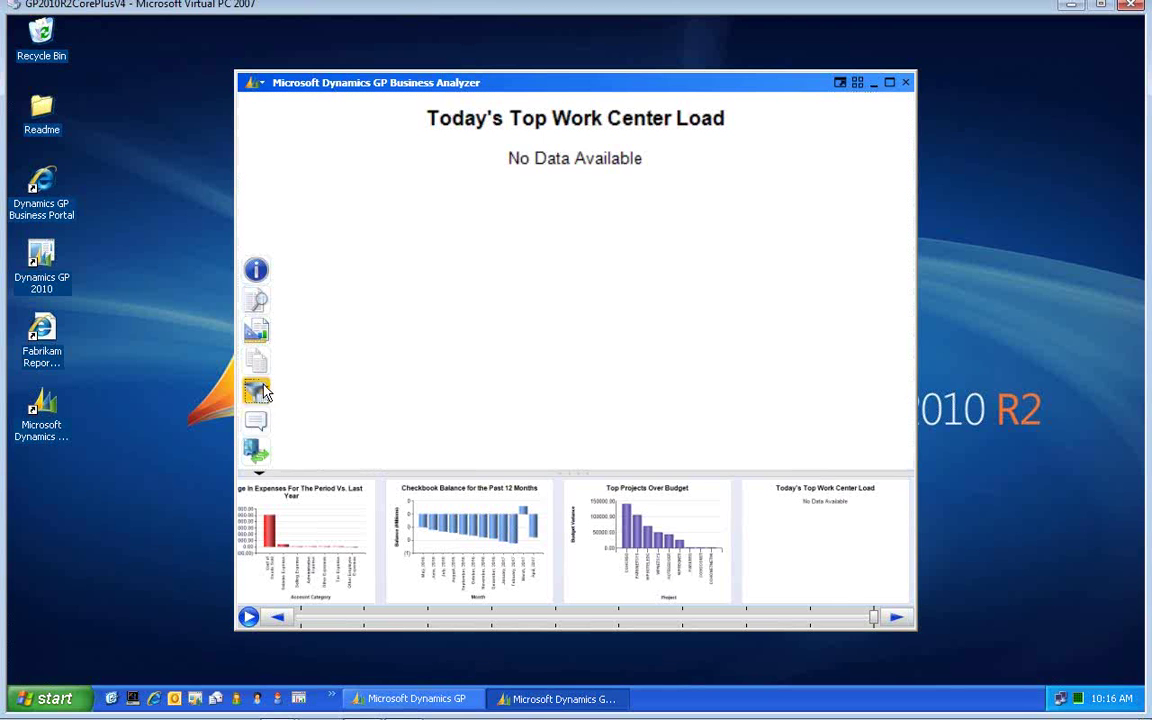
pyautogui.click(258, 390)
pyautogui.write('4/12/2017')
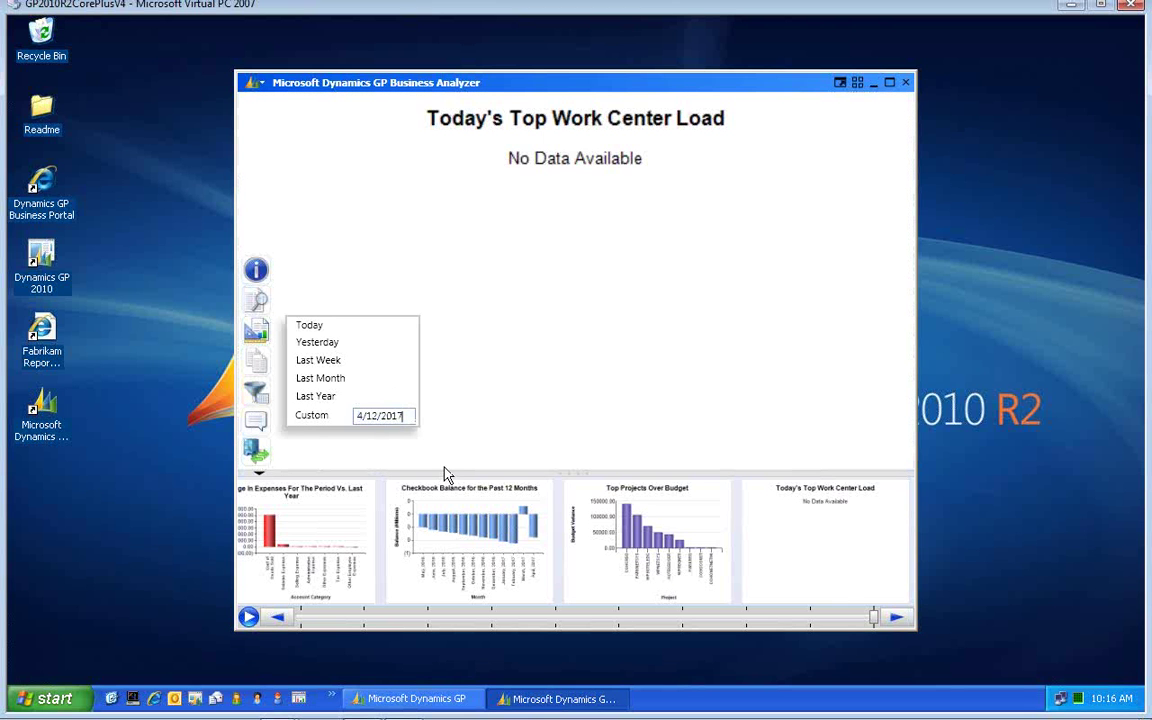
pyautogui.press('Return')
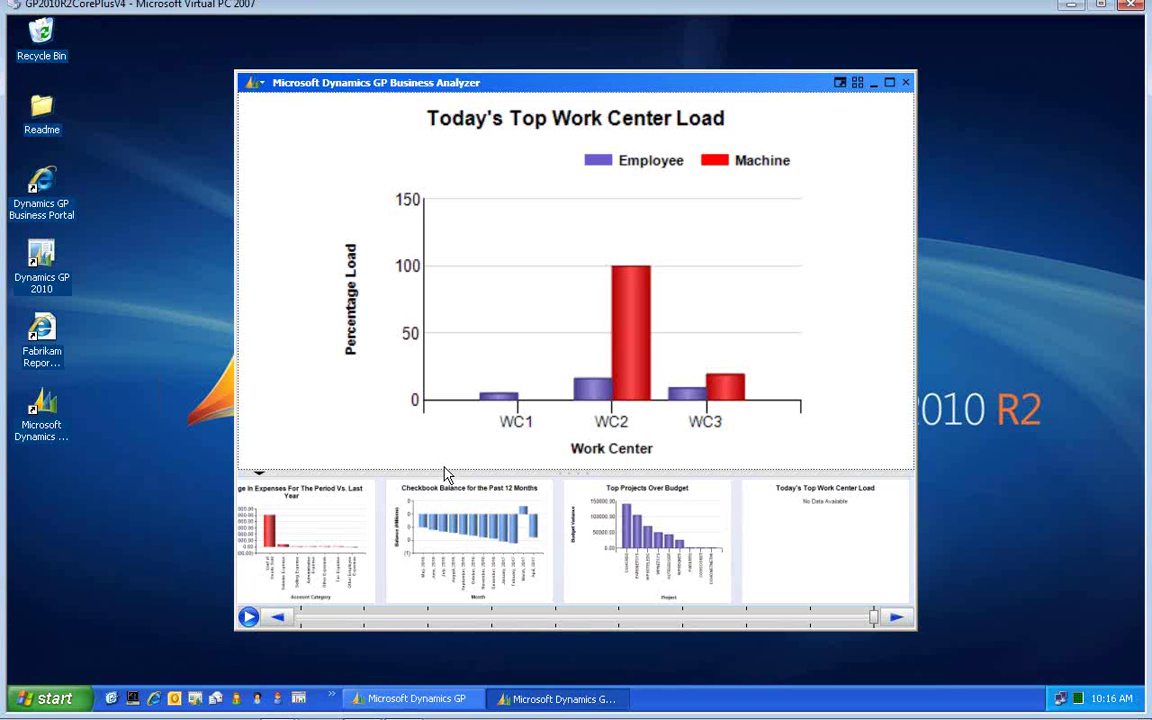
# Step: Look over the company selection and the company and series report filters, and open the Business Analyzer configuration options
pyautogui.moveTo(245, 375)
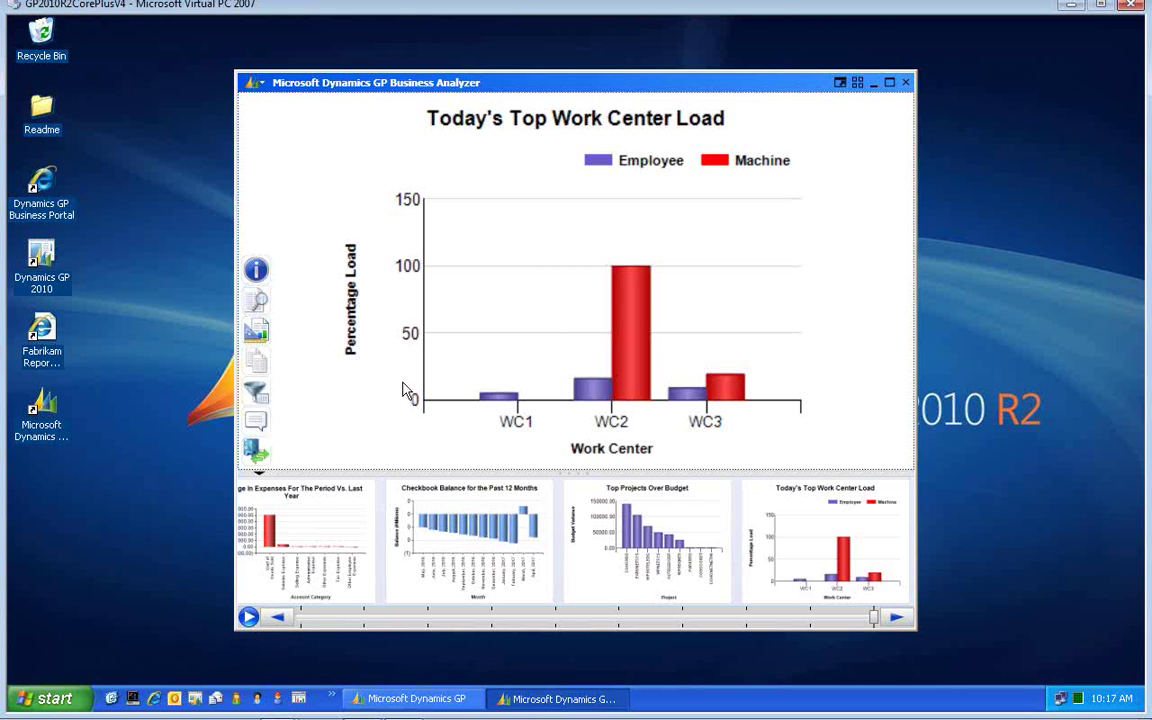
pyautogui.click(257, 450)
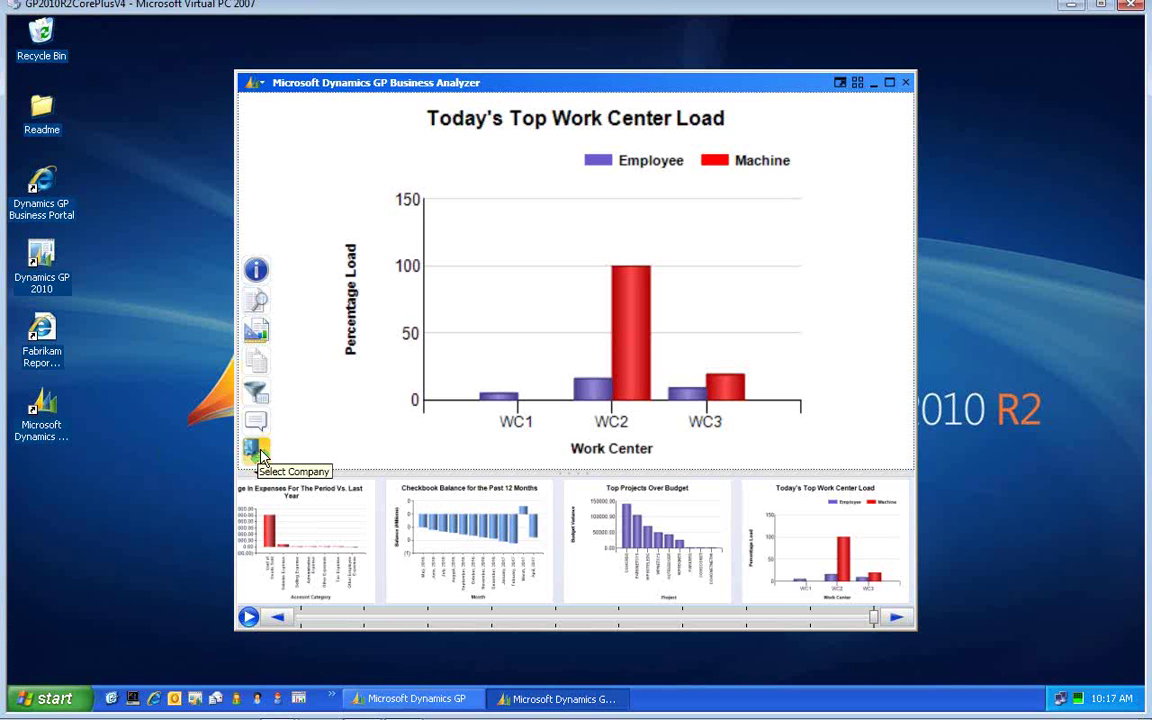
pyautogui.click(262, 87)
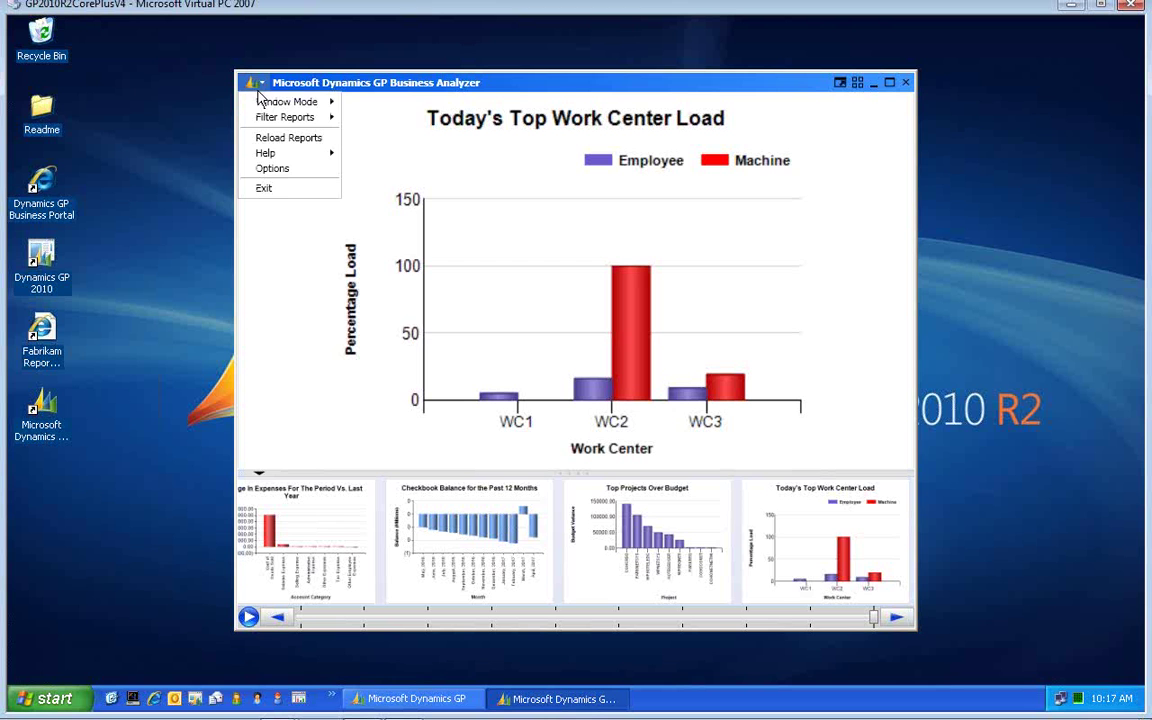
pyautogui.moveTo(286, 104)
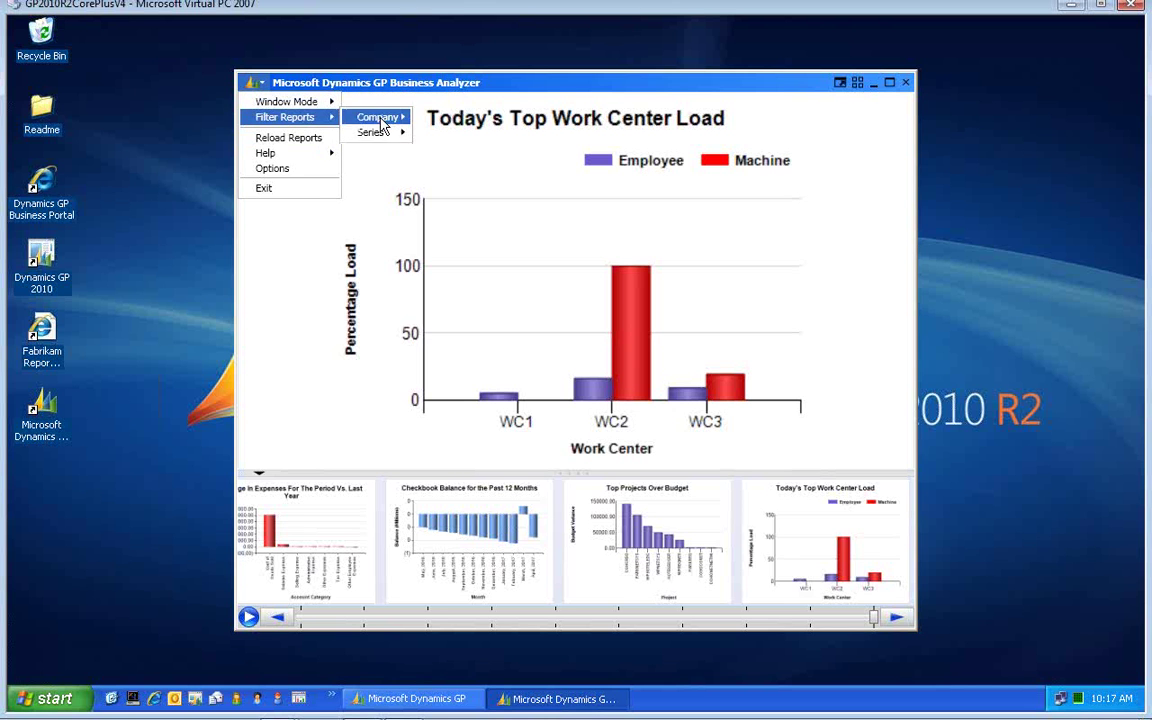
pyautogui.moveTo(381, 137)
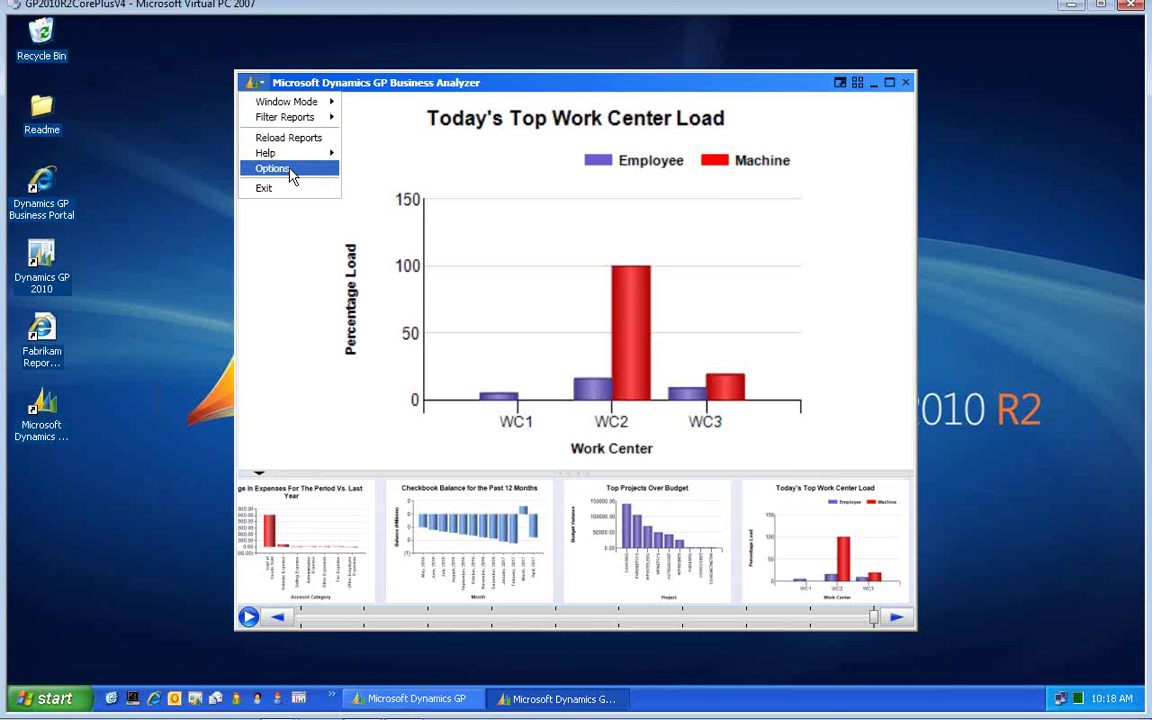
pyautogui.click(289, 170)
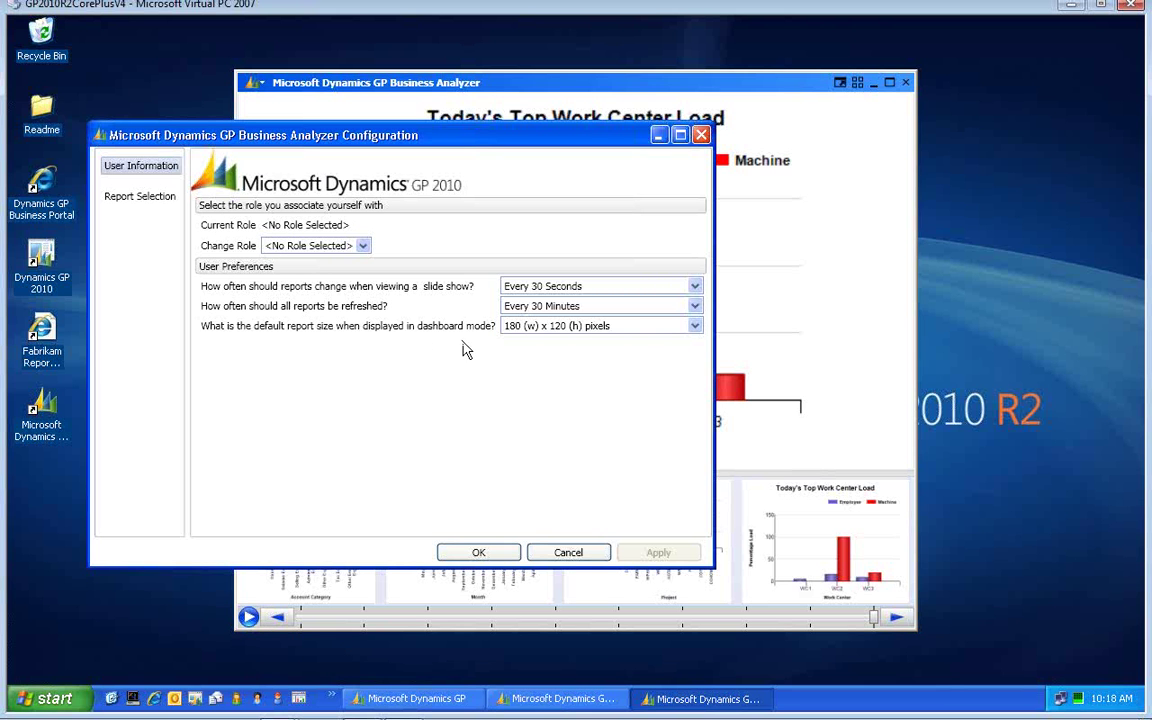
# Step: Show all reports in dashboard mode and review the default dashboard report sizes offered in the configuration window
pyautogui.click(828, 95)
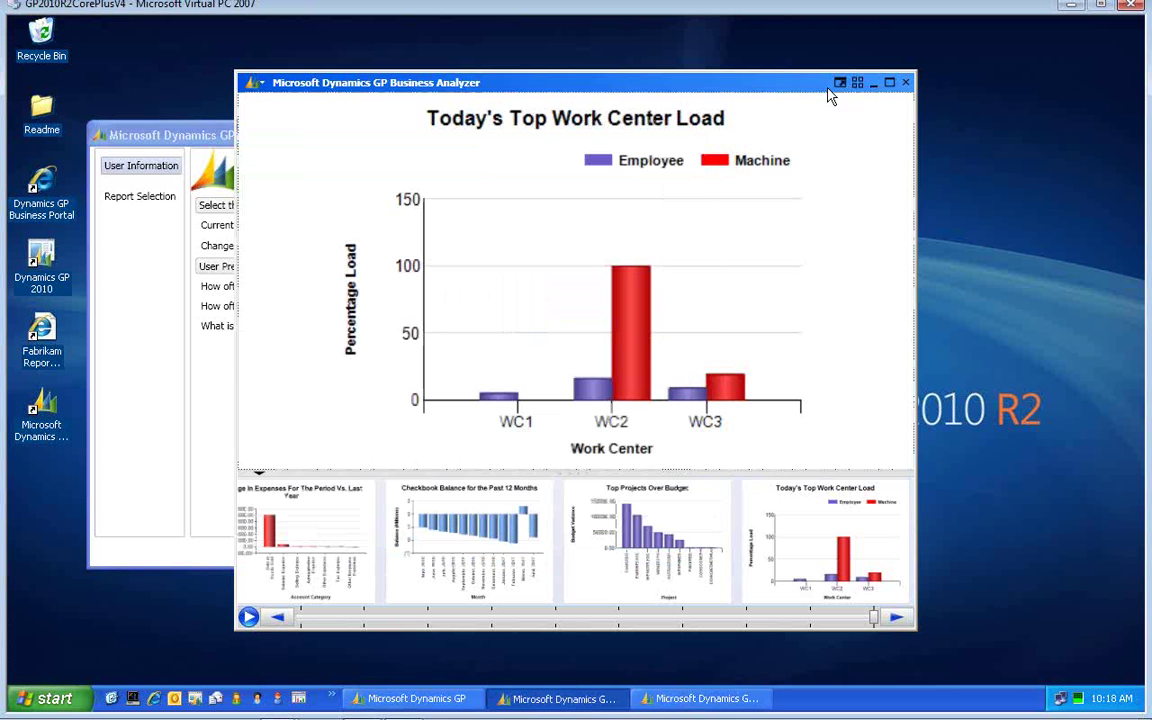
pyautogui.click(857, 83)
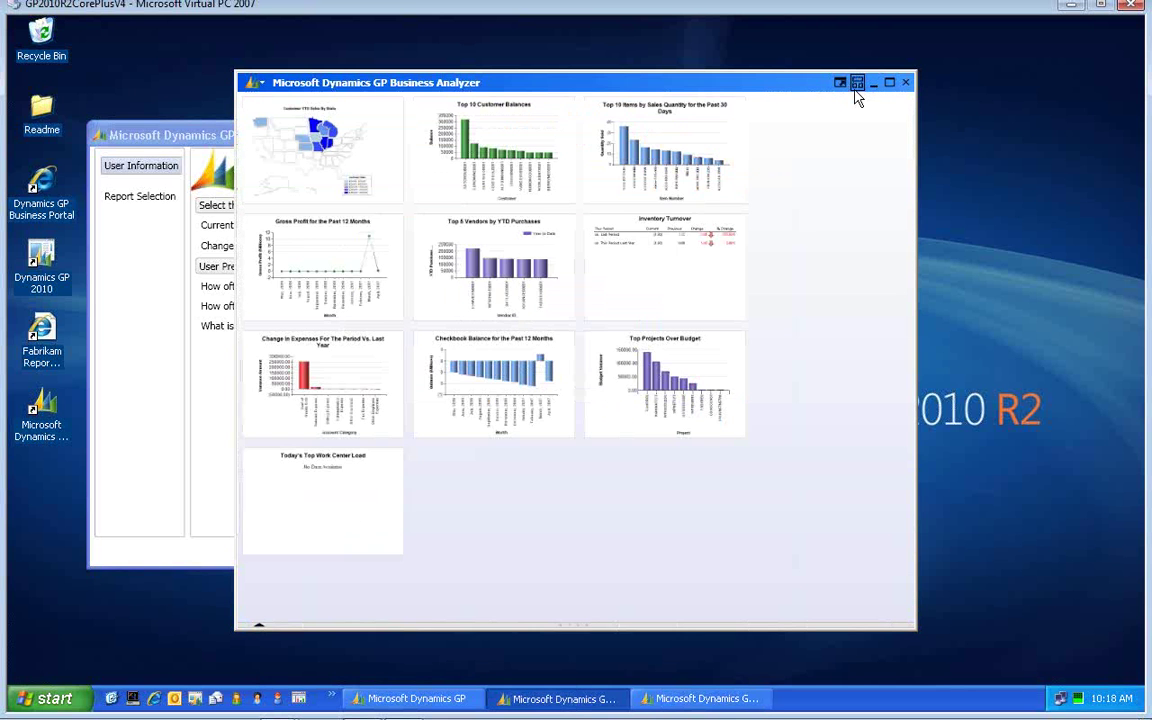
pyautogui.click(200, 428)
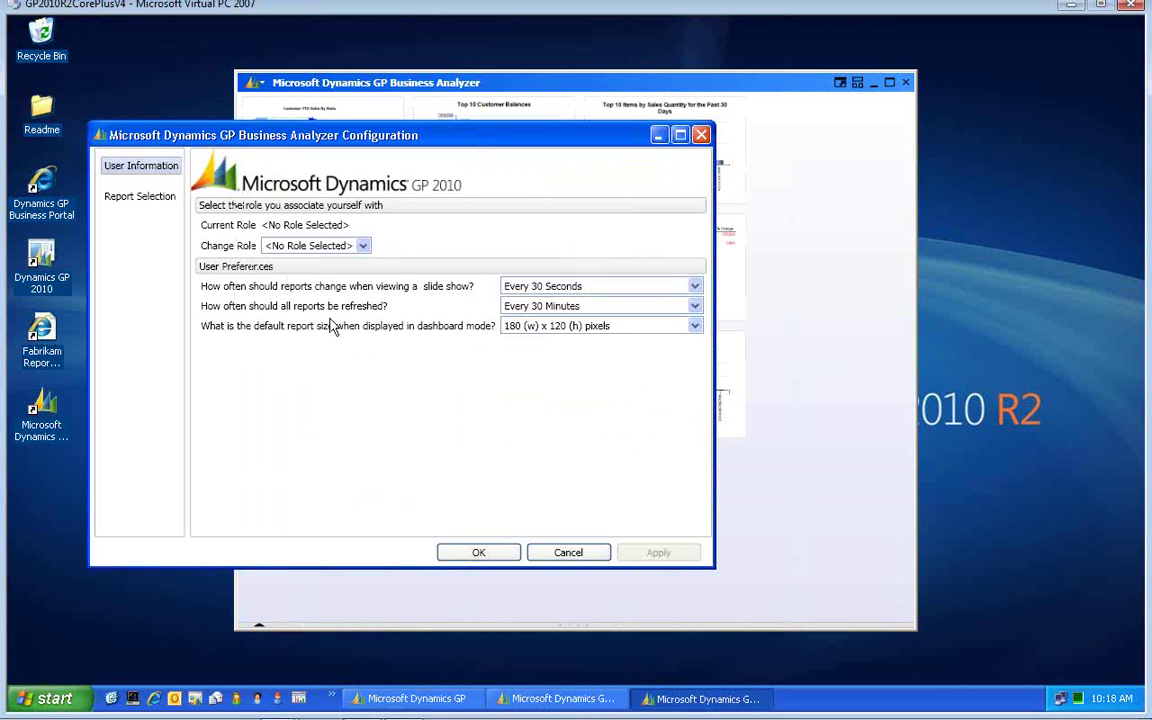
pyautogui.click(695, 327)
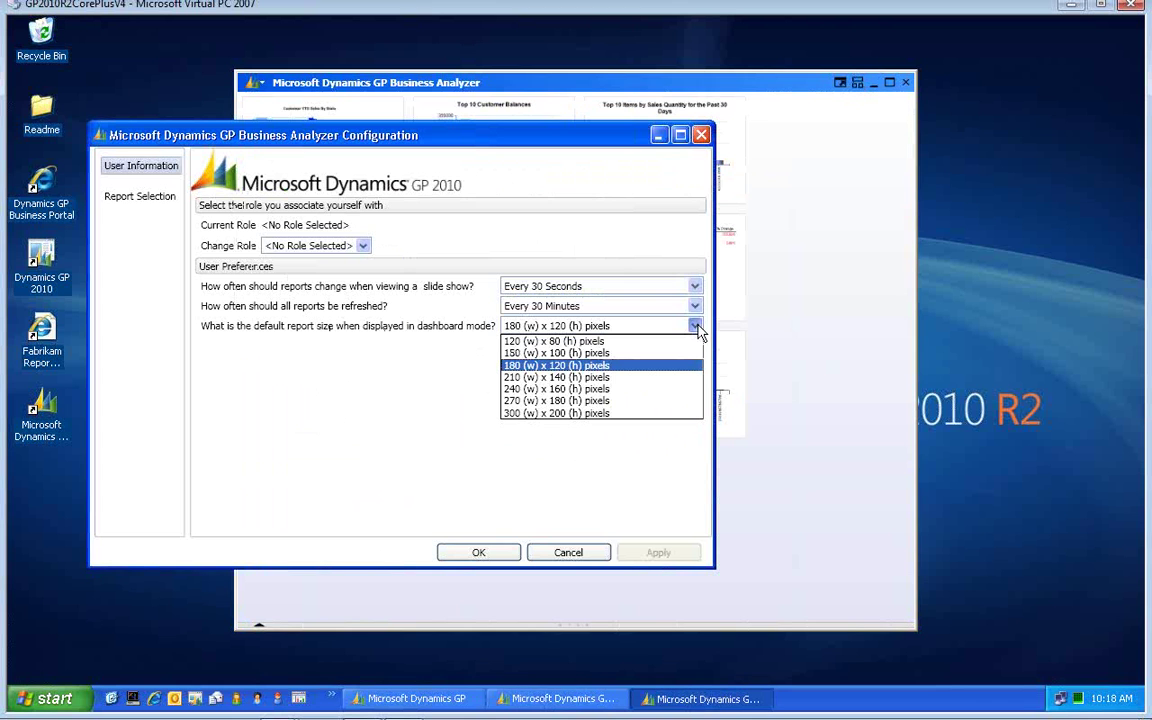
pyautogui.click(548, 165)
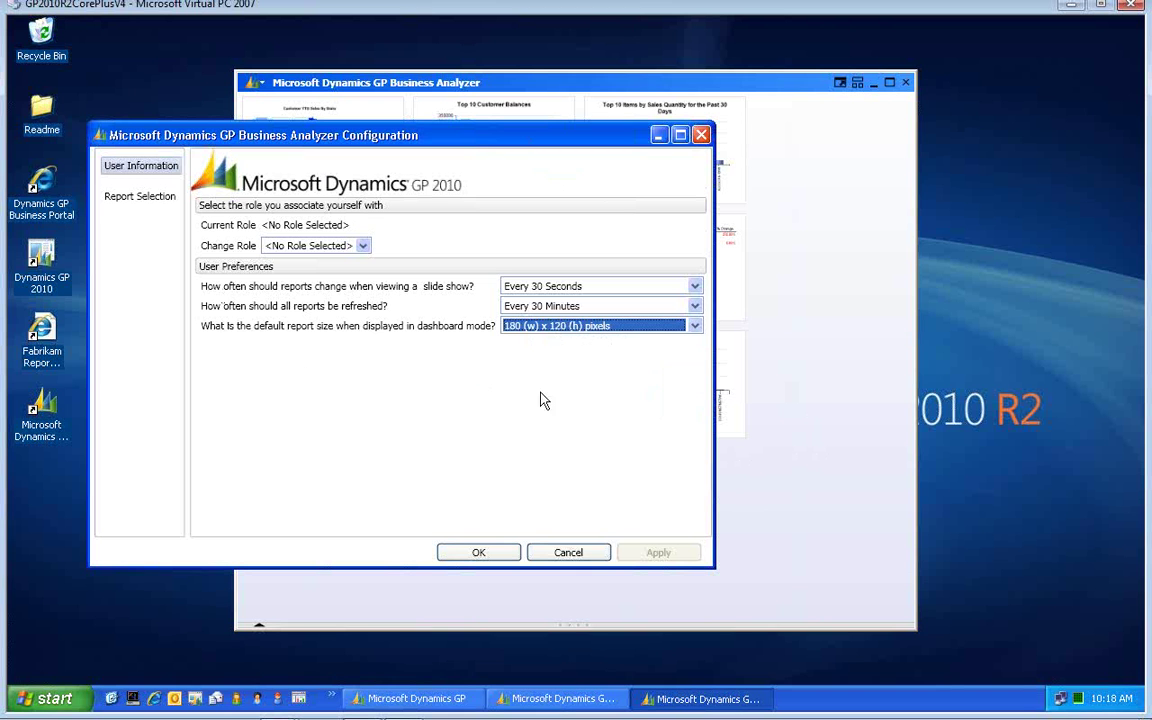
# Step: View the report selection settings in a maximized window and expand the Multicompany folder's Financial, Purchasing and Sales reports
pyautogui.click(140, 204)
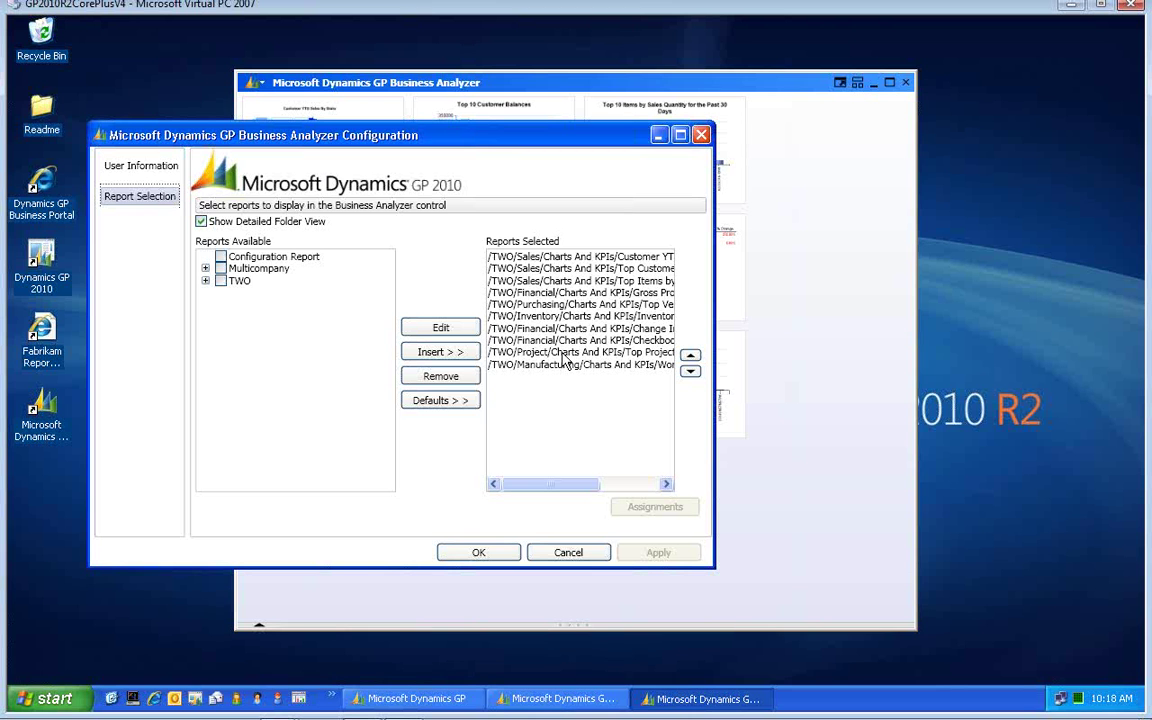
pyautogui.click(681, 135)
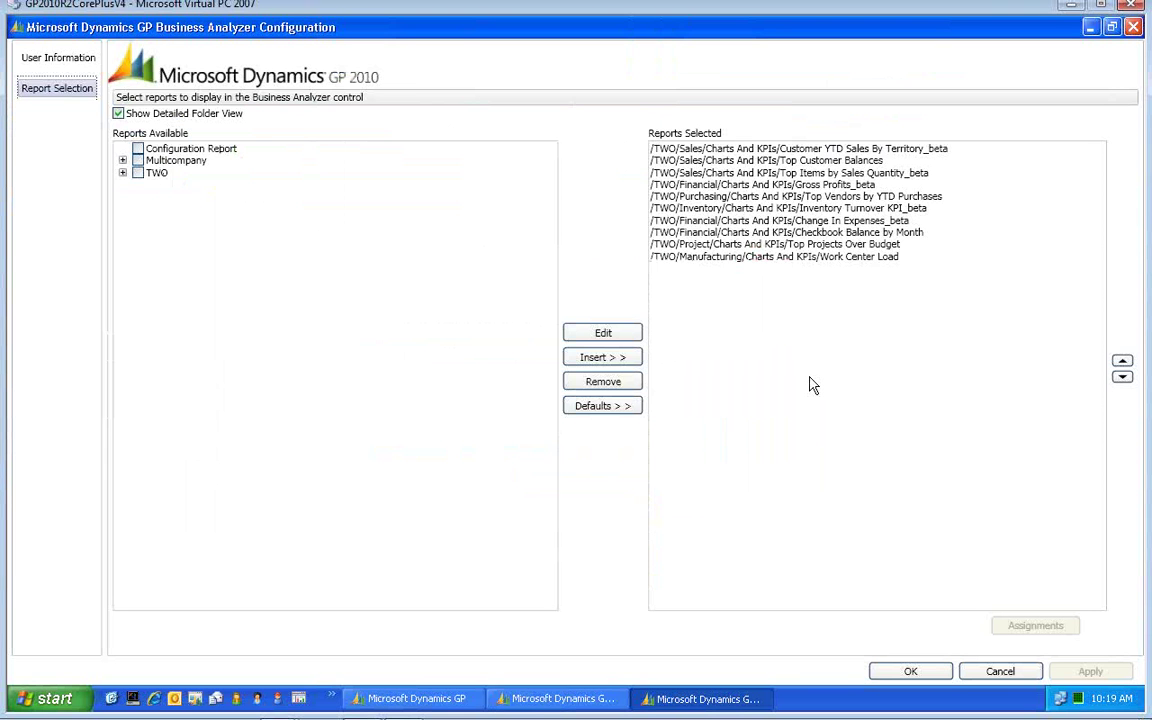
pyautogui.click(122, 161)
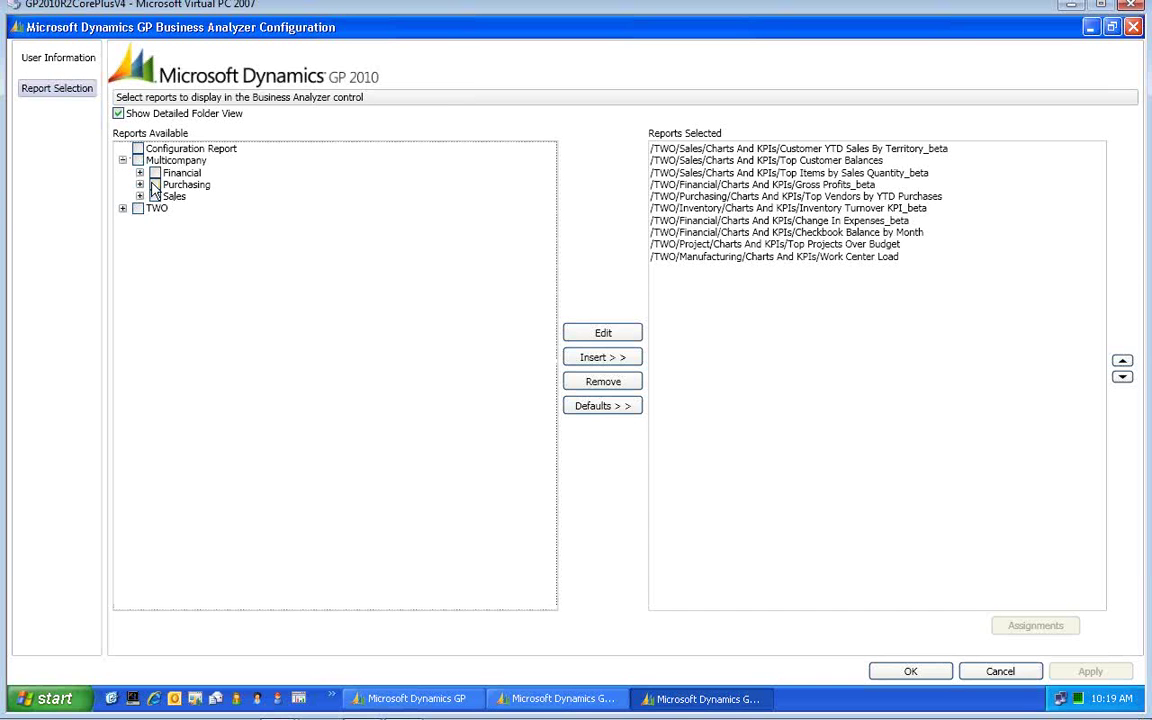
pyautogui.click(140, 173)
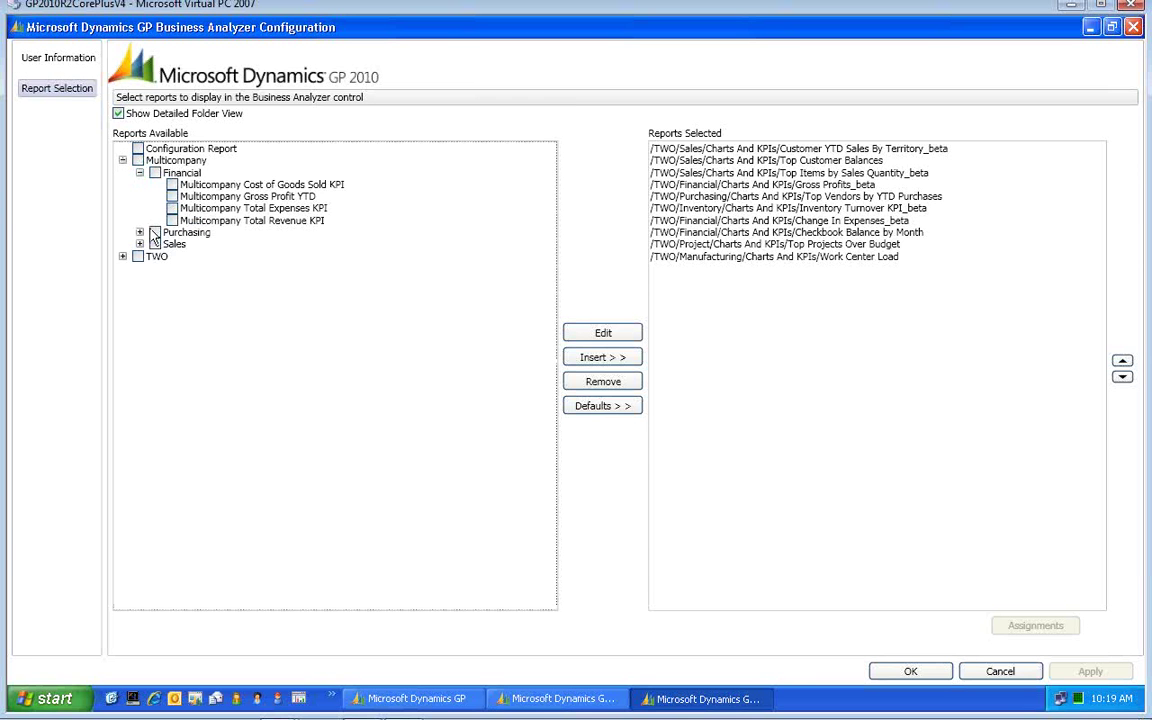
pyautogui.click(140, 232)
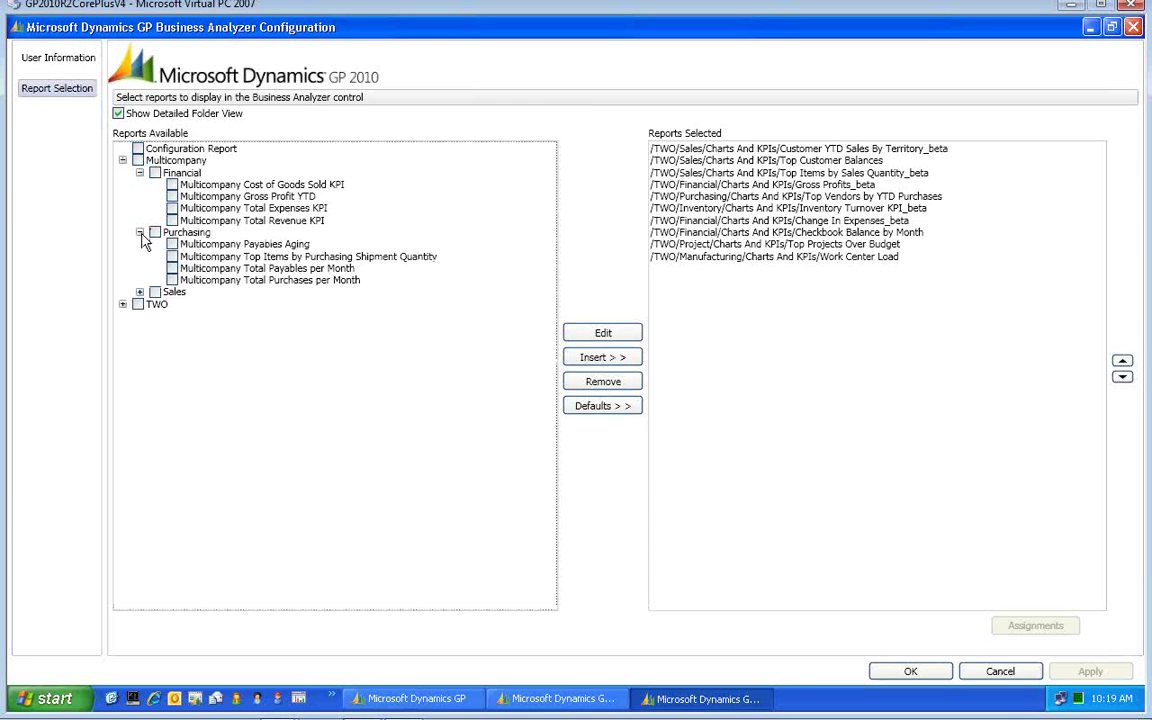
pyautogui.click(140, 292)
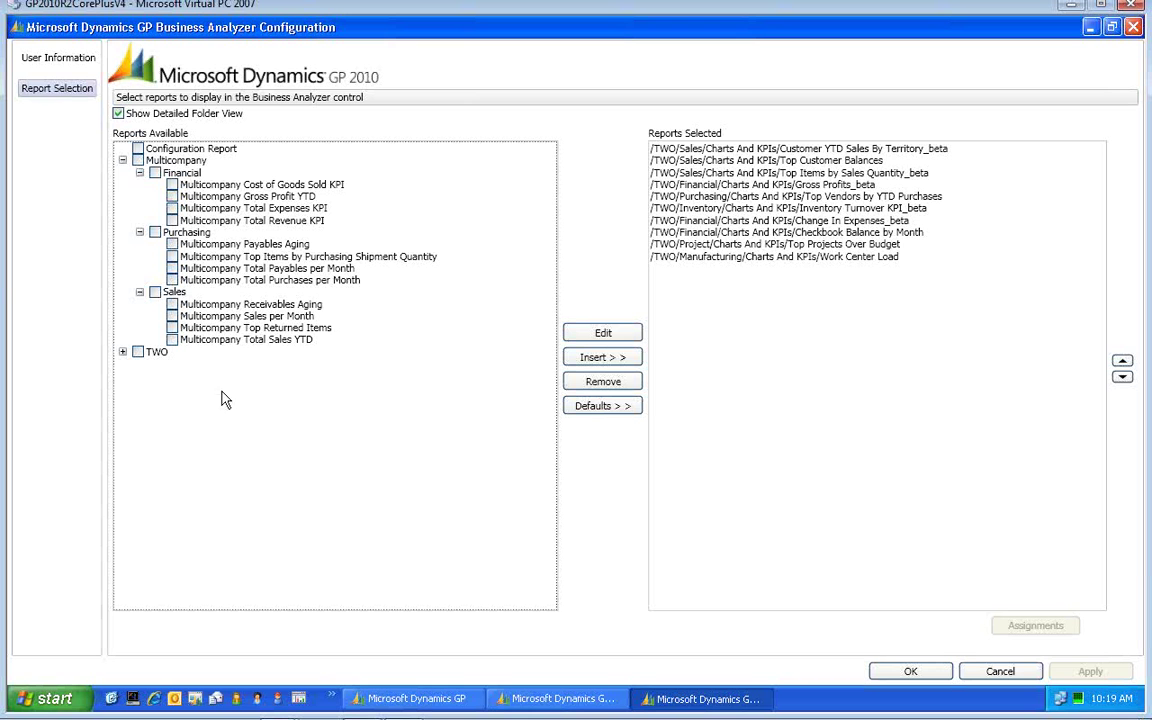
# Step: Expand TWO, Sales and Charts And KPIs among the available reports and look through the listed sales reports
pyautogui.click(122, 353)
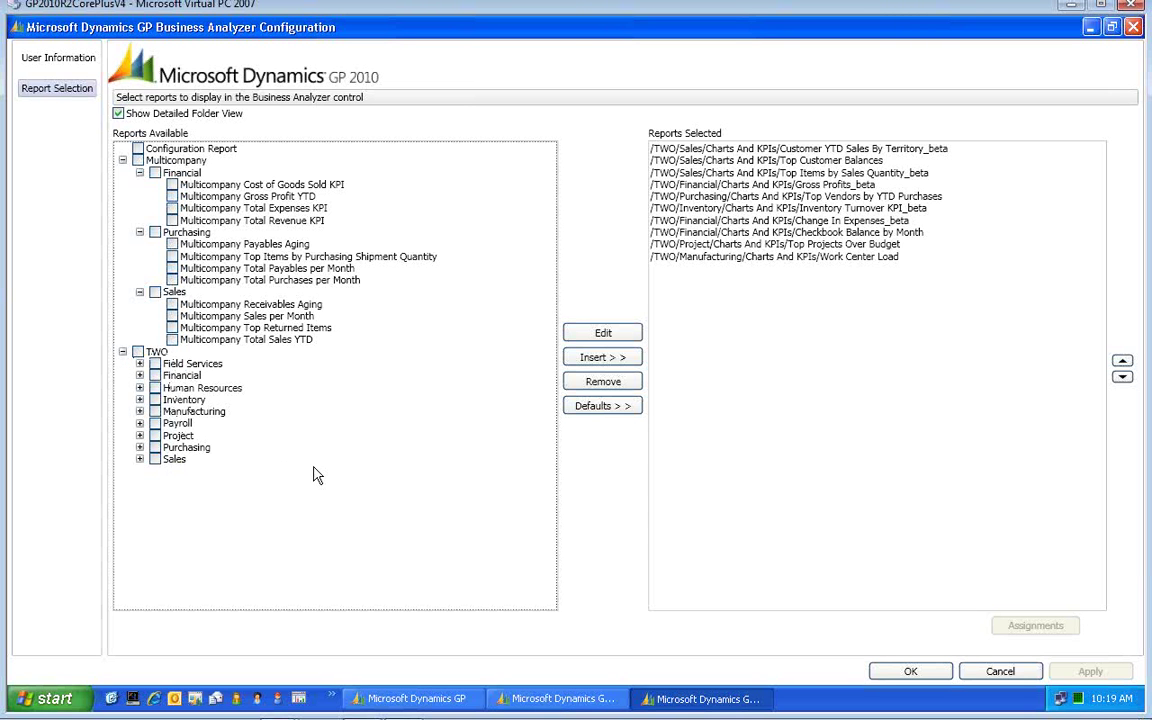
pyautogui.click(140, 459)
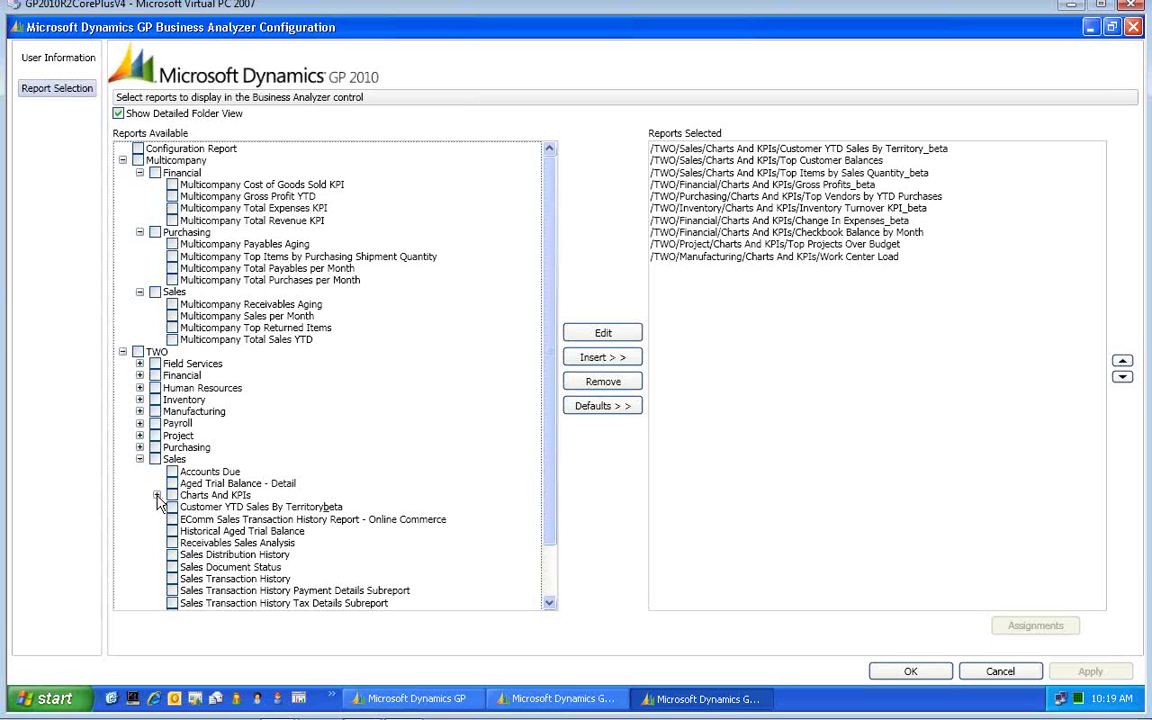
pyautogui.click(156, 496)
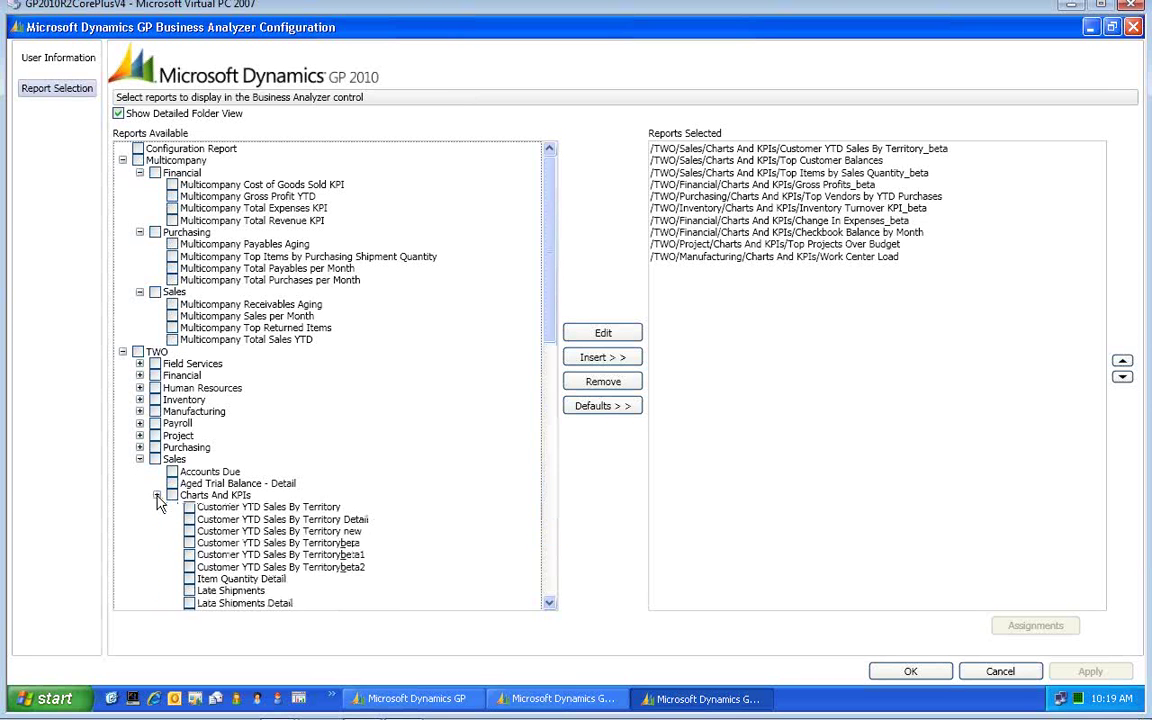
pyautogui.click(551, 606)
pyautogui.click(551, 606)
pyautogui.click(551, 606)
pyautogui.click(551, 606)
pyautogui.click(551, 606)
pyautogui.click(551, 606)
pyautogui.click(551, 606)
pyautogui.click(551, 606)
pyautogui.click(551, 606)
pyautogui.click(551, 606)
pyautogui.click(551, 606)
pyautogui.click(551, 606)
pyautogui.click(551, 606)
pyautogui.click(551, 606)
pyautogui.click(551, 606)
pyautogui.click(551, 606)
pyautogui.click(549, 603)
pyautogui.click(549, 603)
pyautogui.click(549, 603)
pyautogui.click(549, 603)
pyautogui.click(549, 603)
pyautogui.click(549, 603)
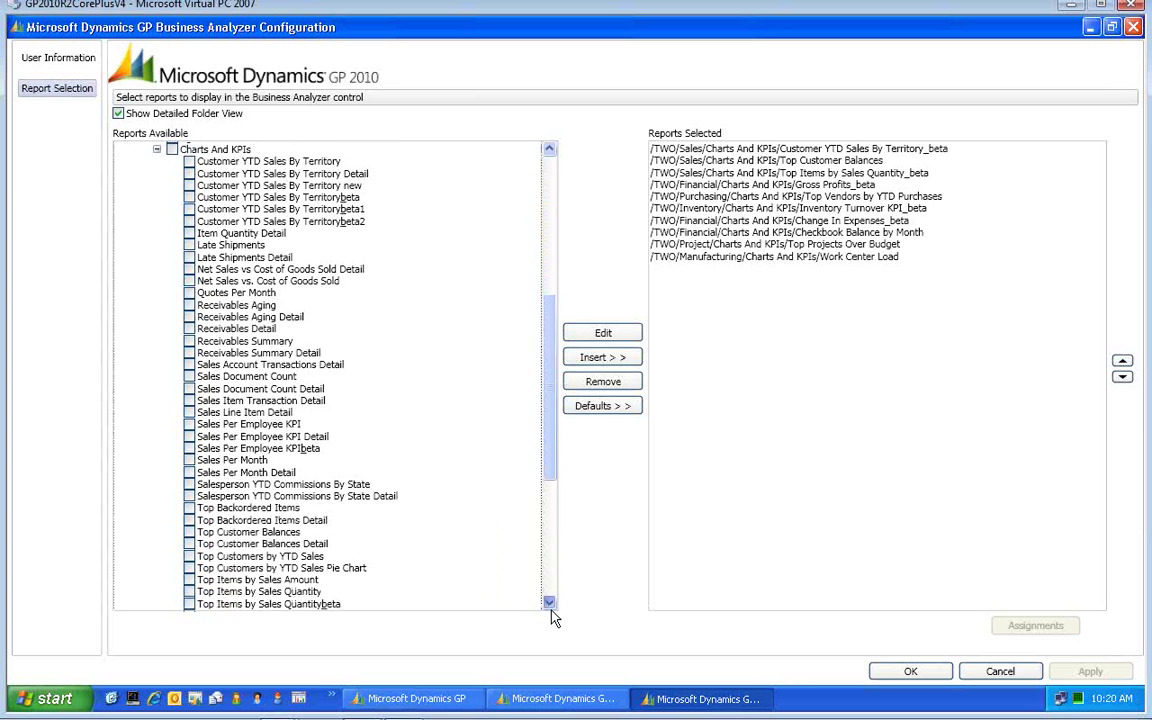
pyautogui.click(549, 603)
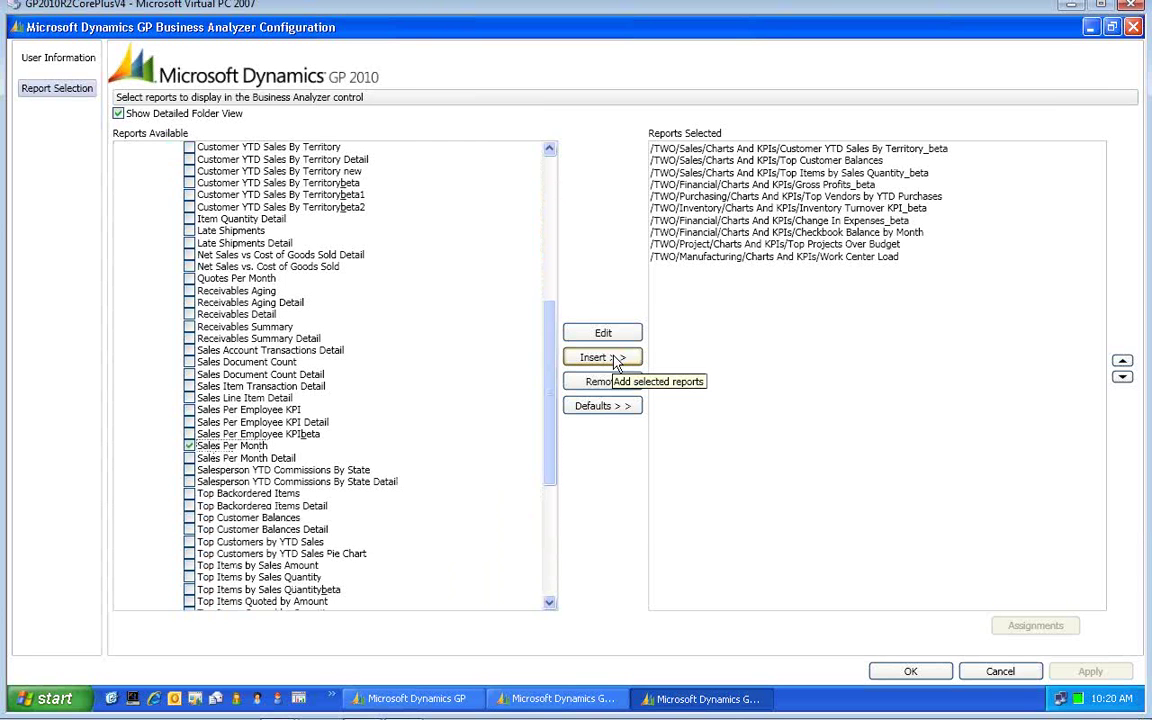
# Step: Mark Sales Per Month, Sales Account Transactions Detail and Quotes Per Month in the available reports, and cancel the configuration
pyautogui.click(190, 351)
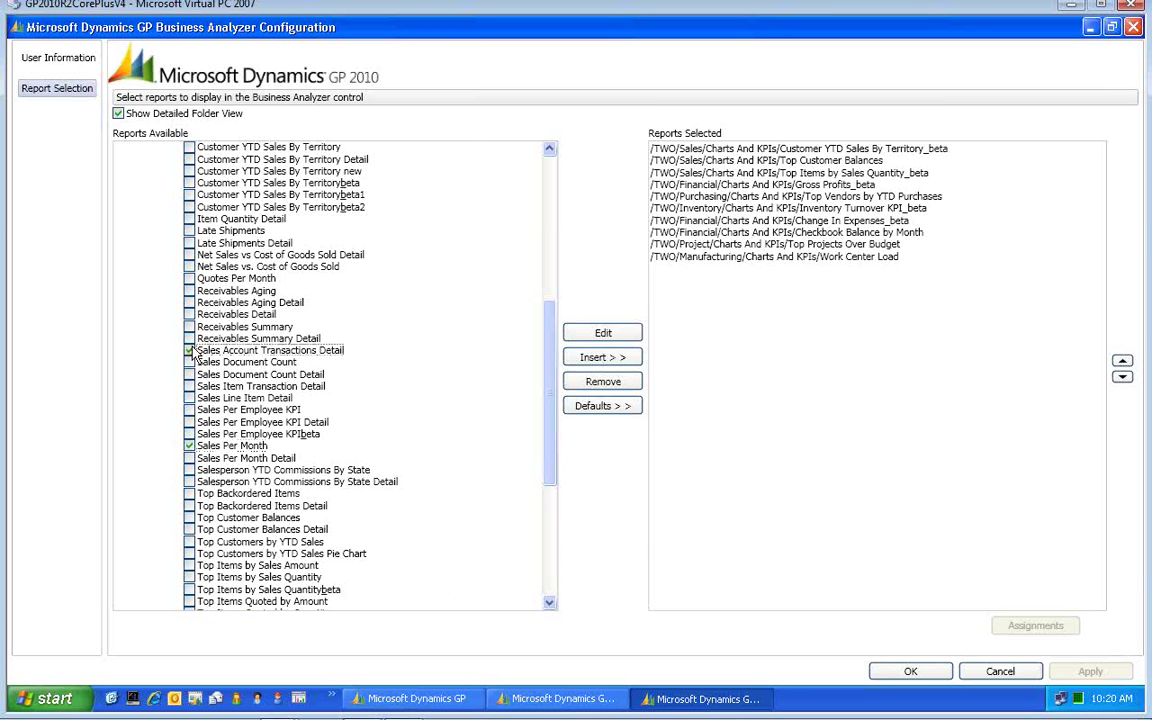
pyautogui.click(189, 279)
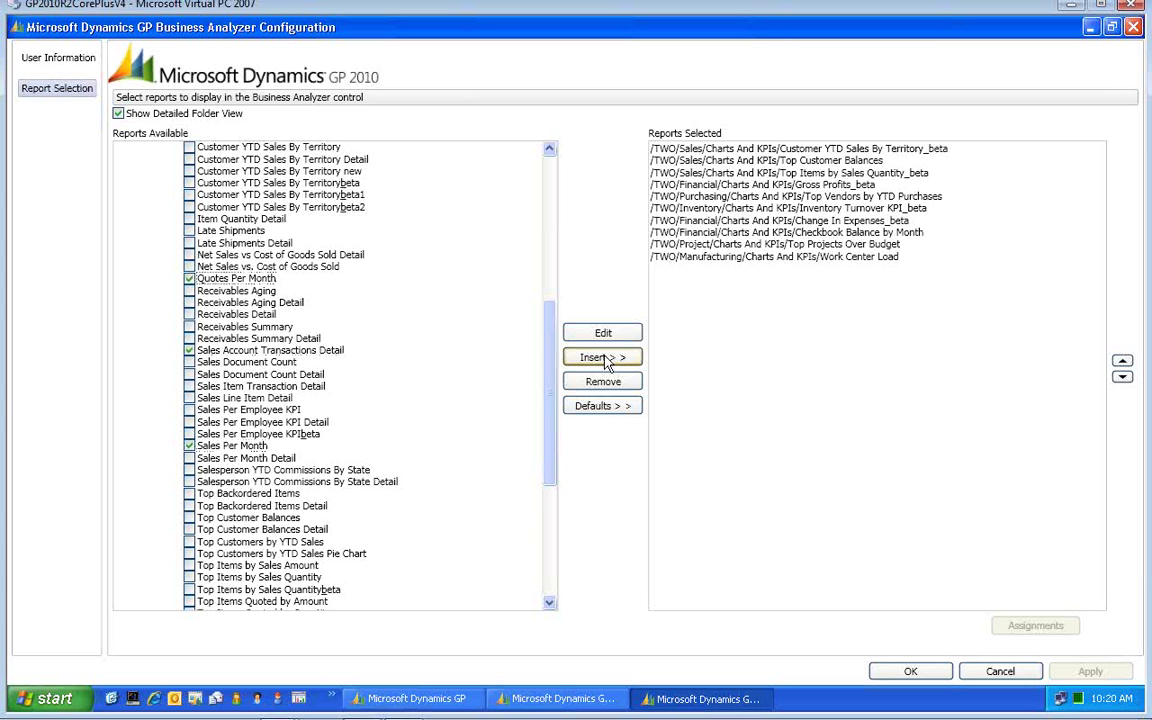
pyautogui.click(1111, 27)
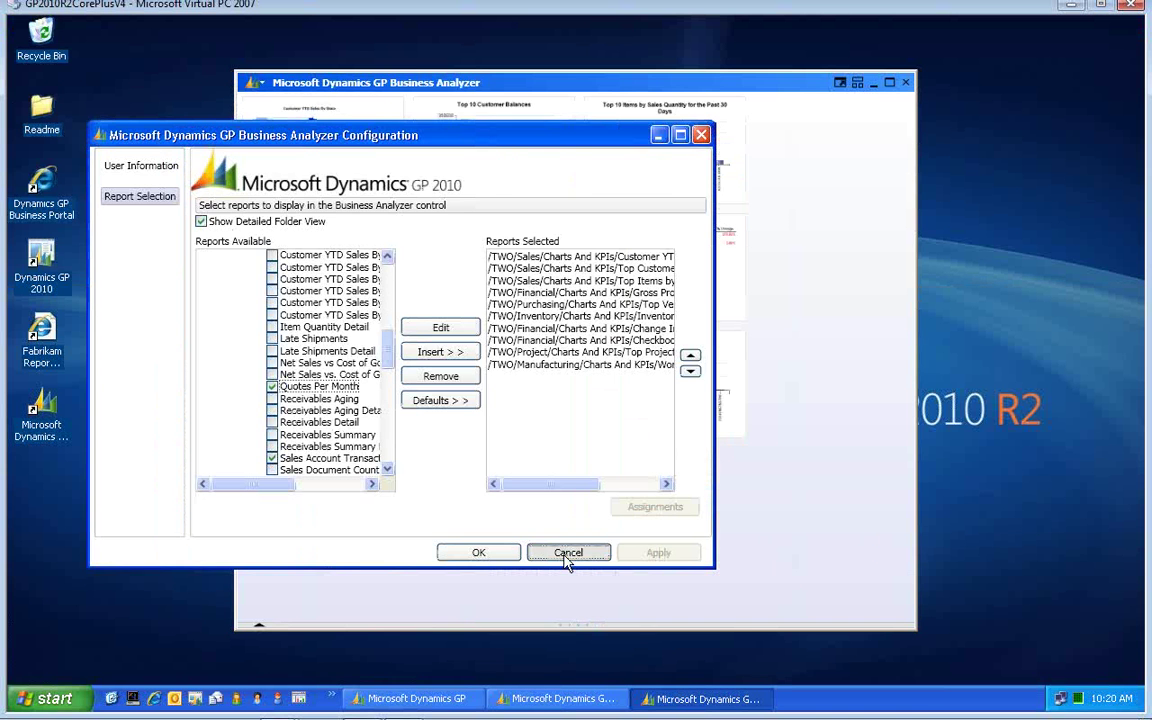
pyautogui.click(566, 558)
# Step: Return from dashboard mode to the single-report view and advance to the Customer YTD Sales By State map
pyautogui.click(857, 84)
pyautogui.moveTo(862, 381)
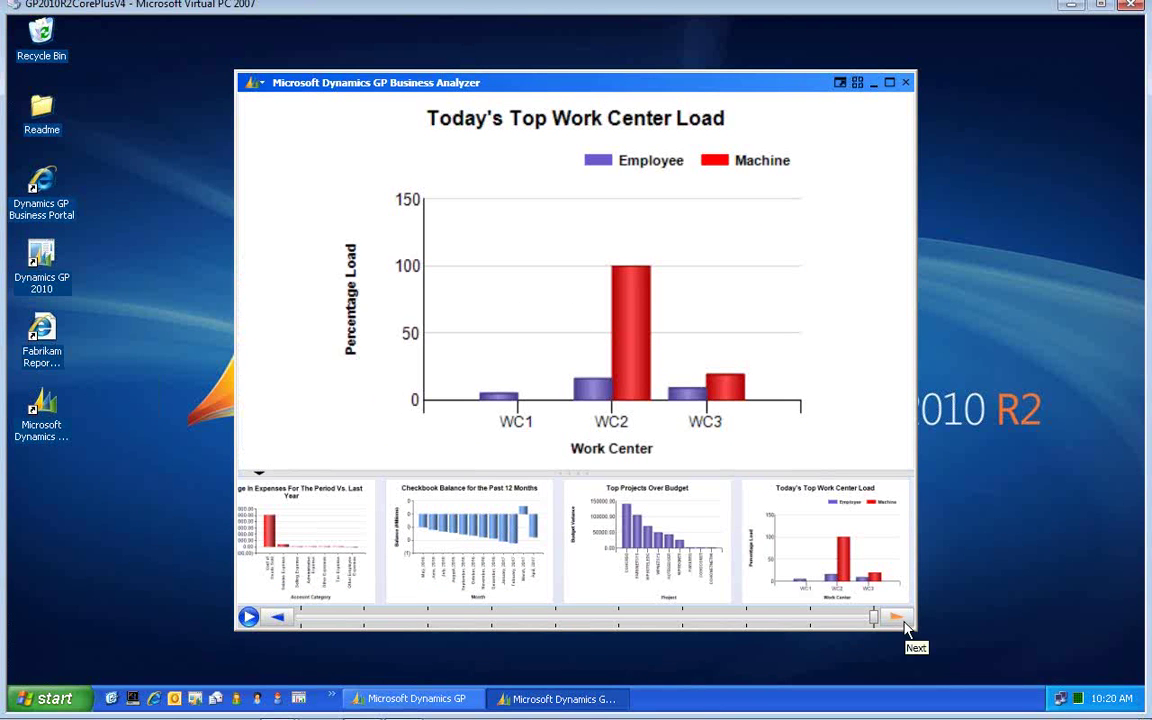
pyautogui.moveTo(730, 270)
pyautogui.click(897, 620)
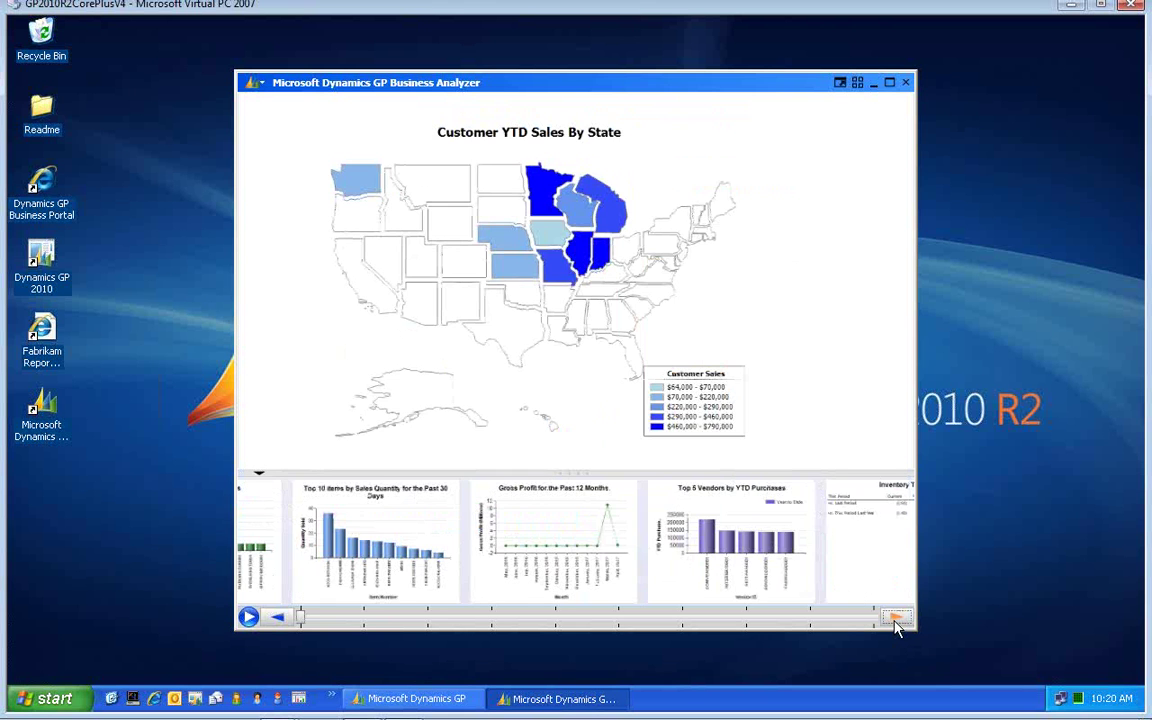
# Step: View each report in turn from Top 10 Customer Balances through Change In Expenses For The Period Vs. Last Year
pyautogui.moveTo(760, 227)
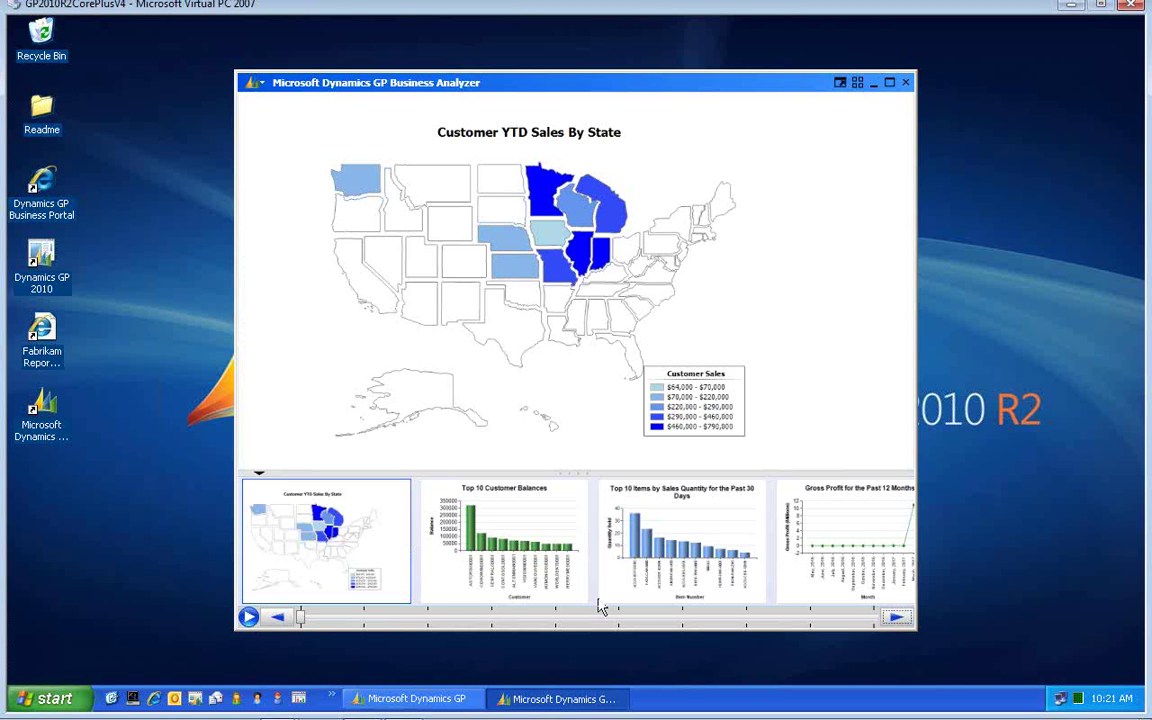
pyautogui.click(505, 566)
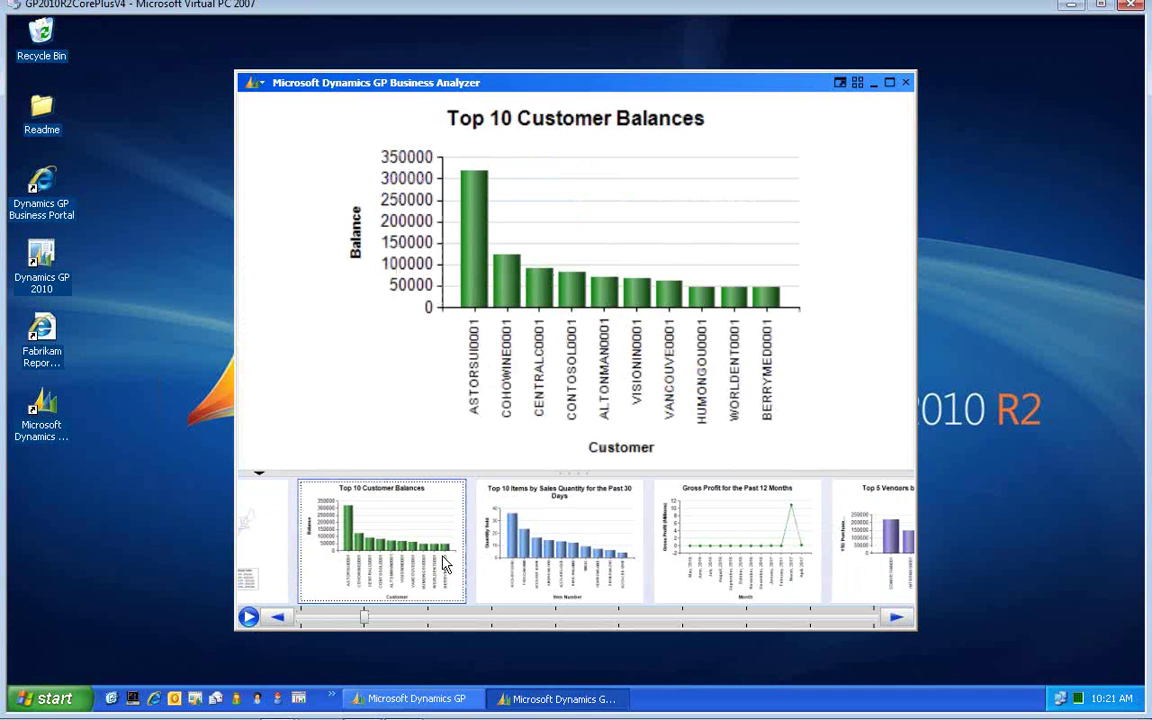
pyautogui.click(548, 575)
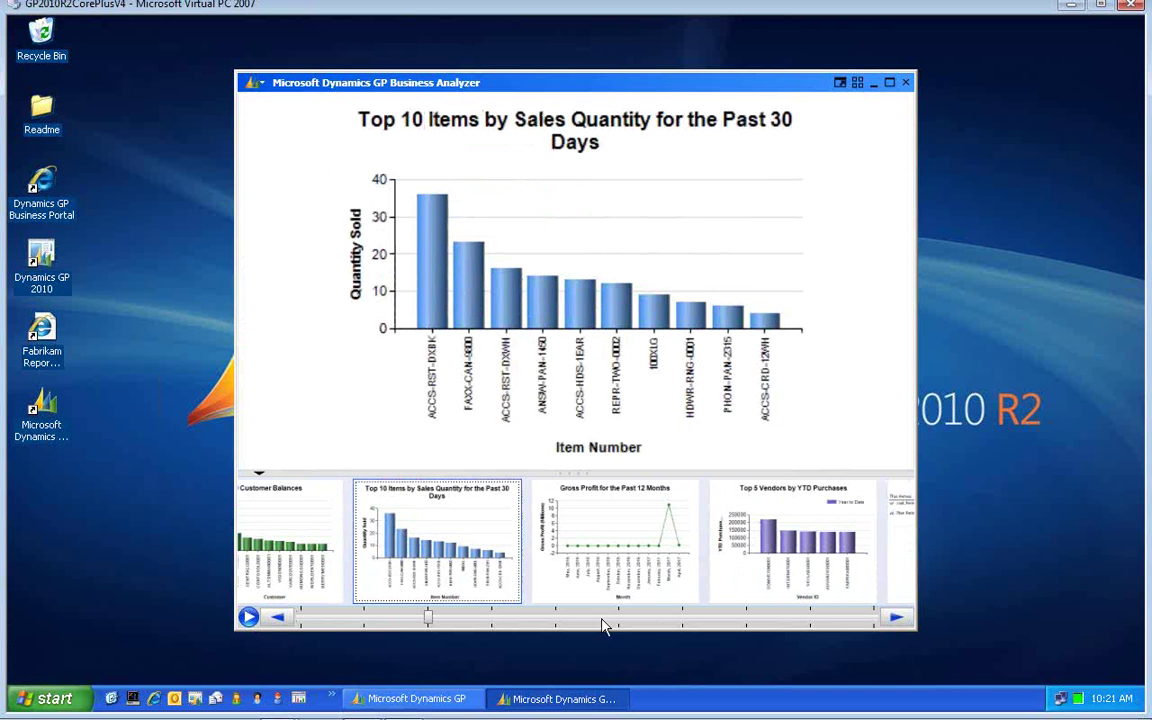
pyautogui.click(580, 595)
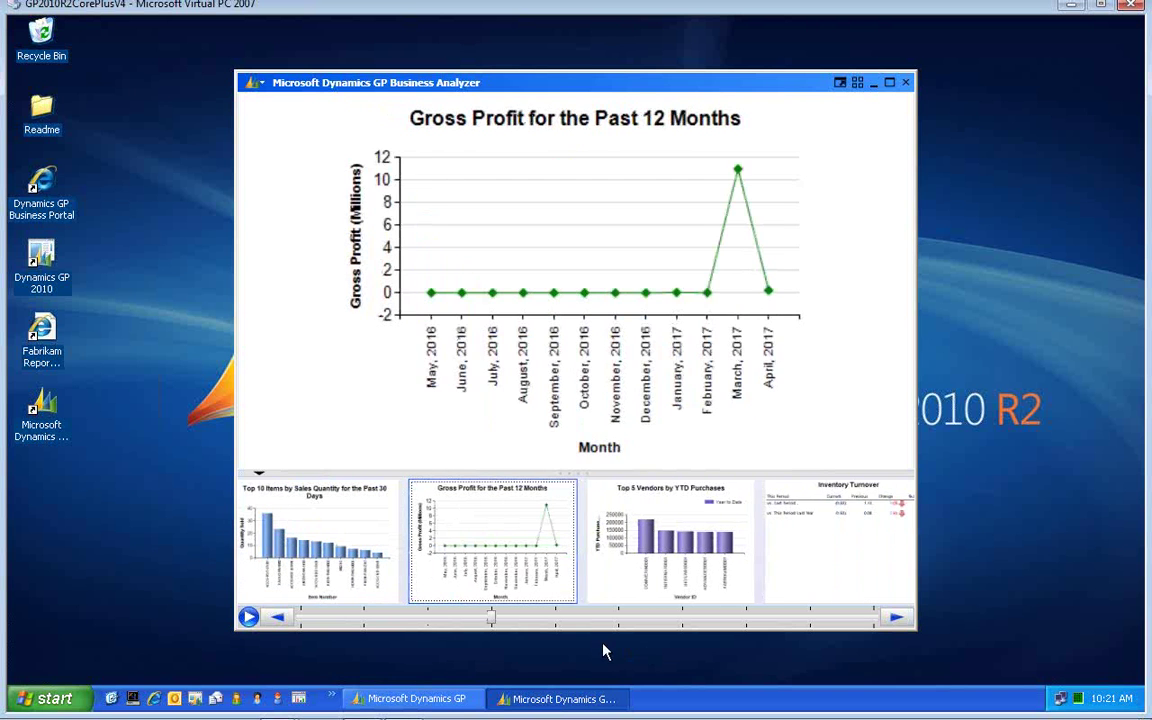
pyautogui.click(600, 592)
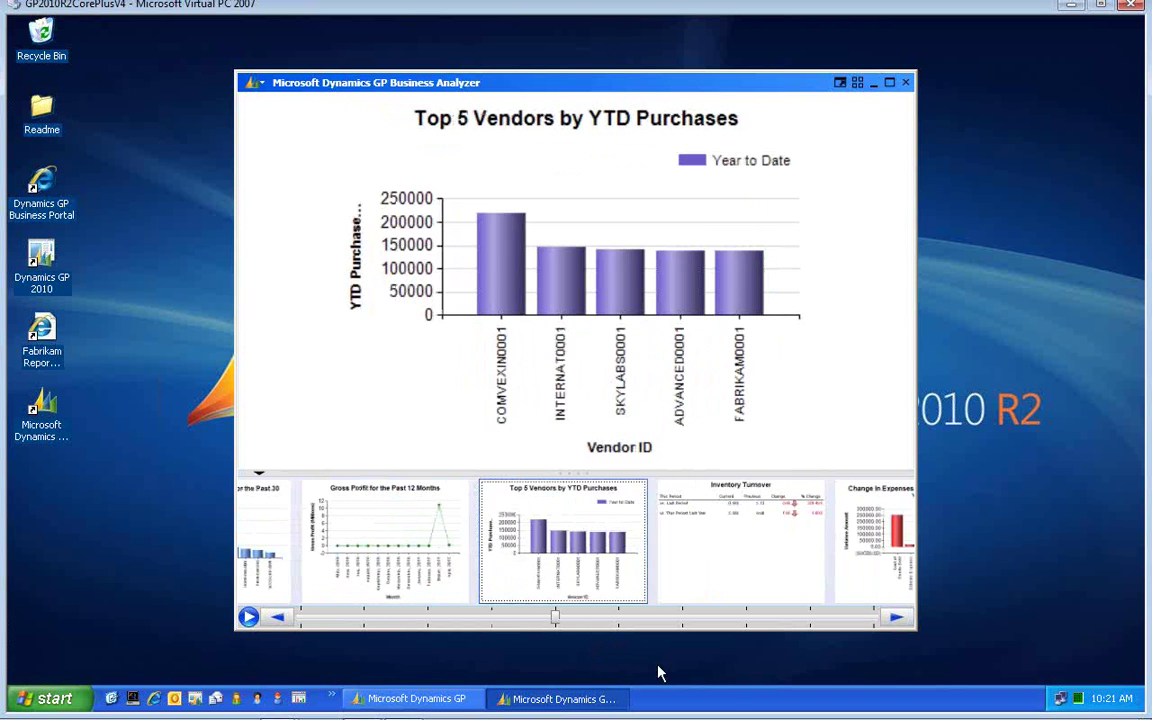
pyautogui.click(674, 597)
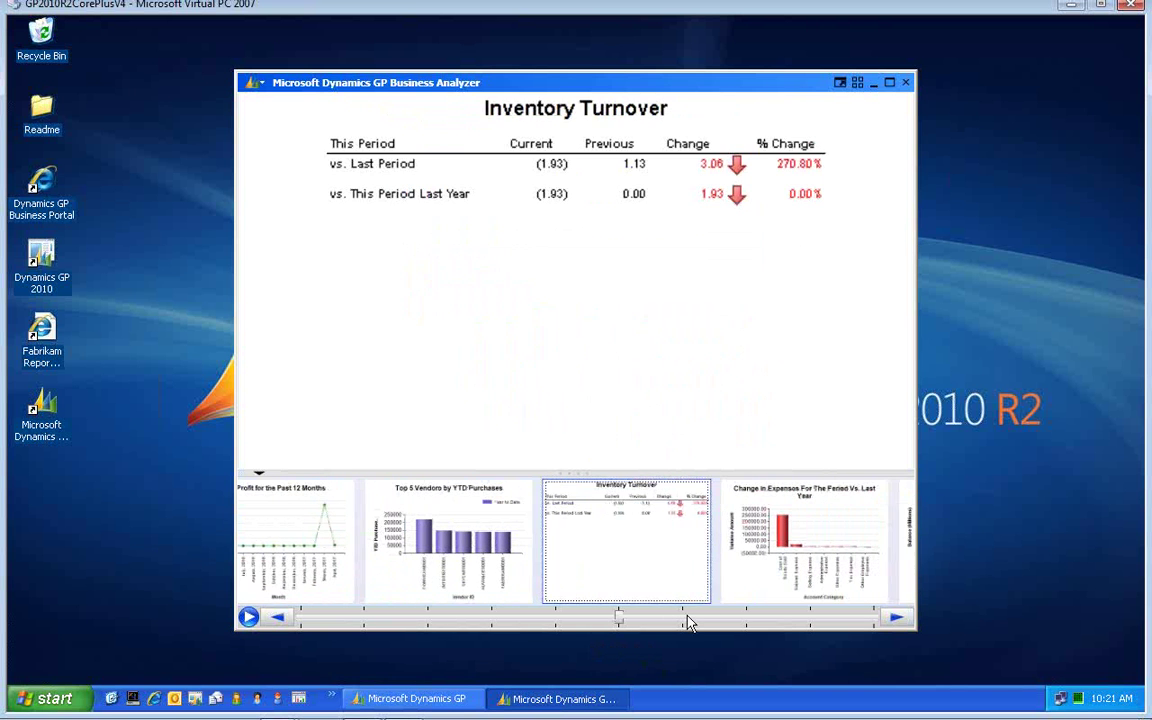
pyautogui.click(750, 575)
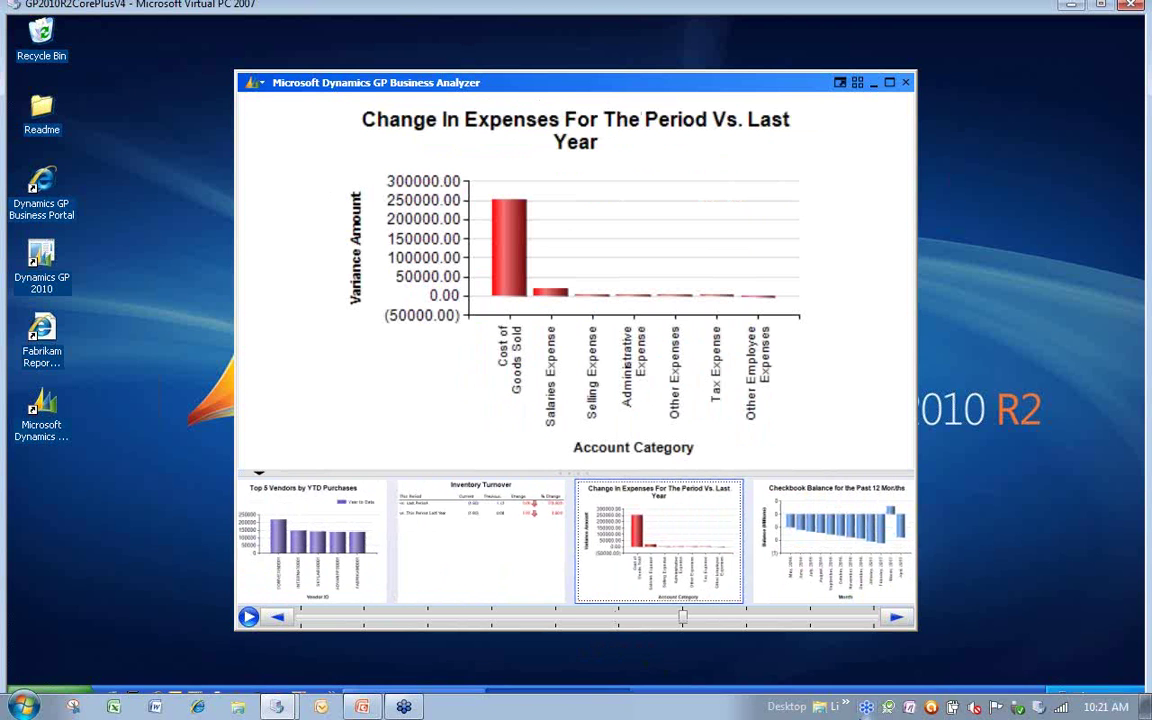
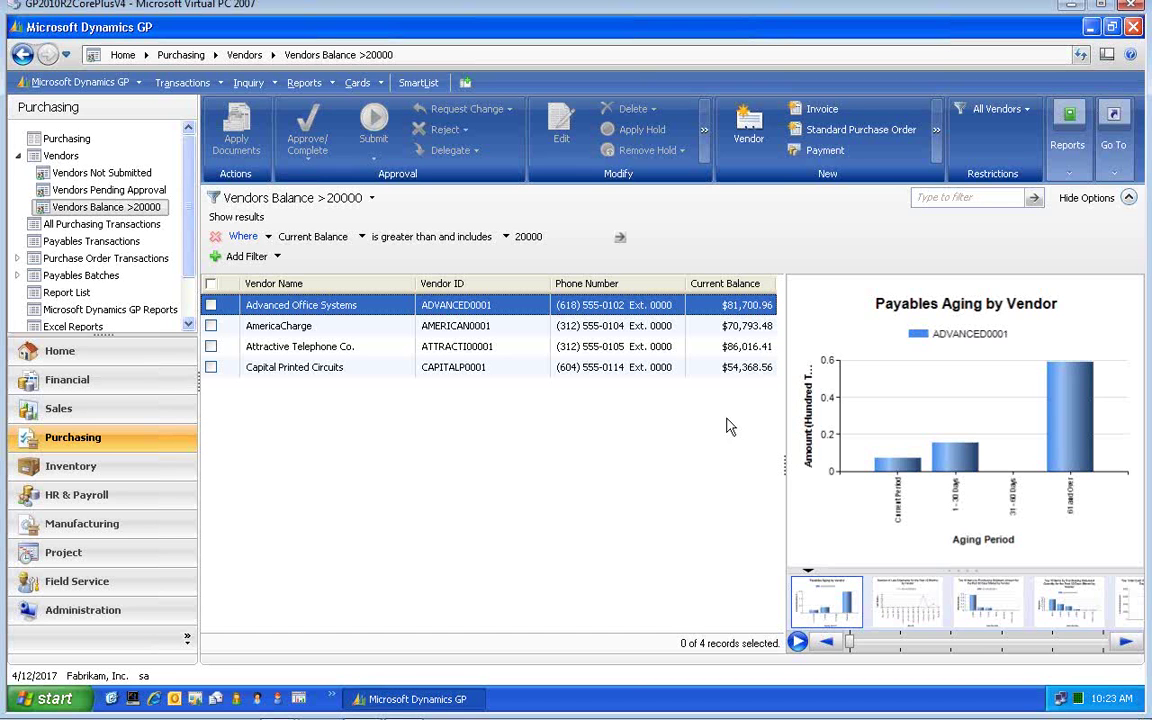
# Step: Browse the purchasing charts for Advanced Office Systems, from late shipments to Total Purchases for the Past 12 Months
pyautogui.click(895, 610)
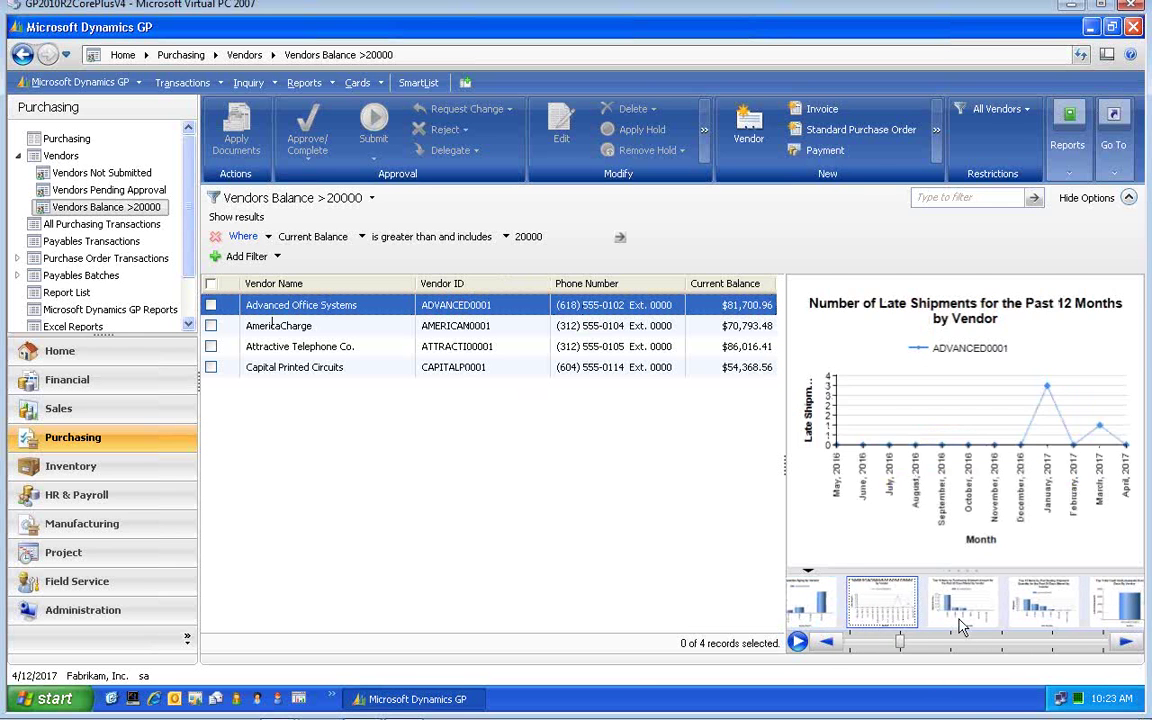
pyautogui.click(958, 618)
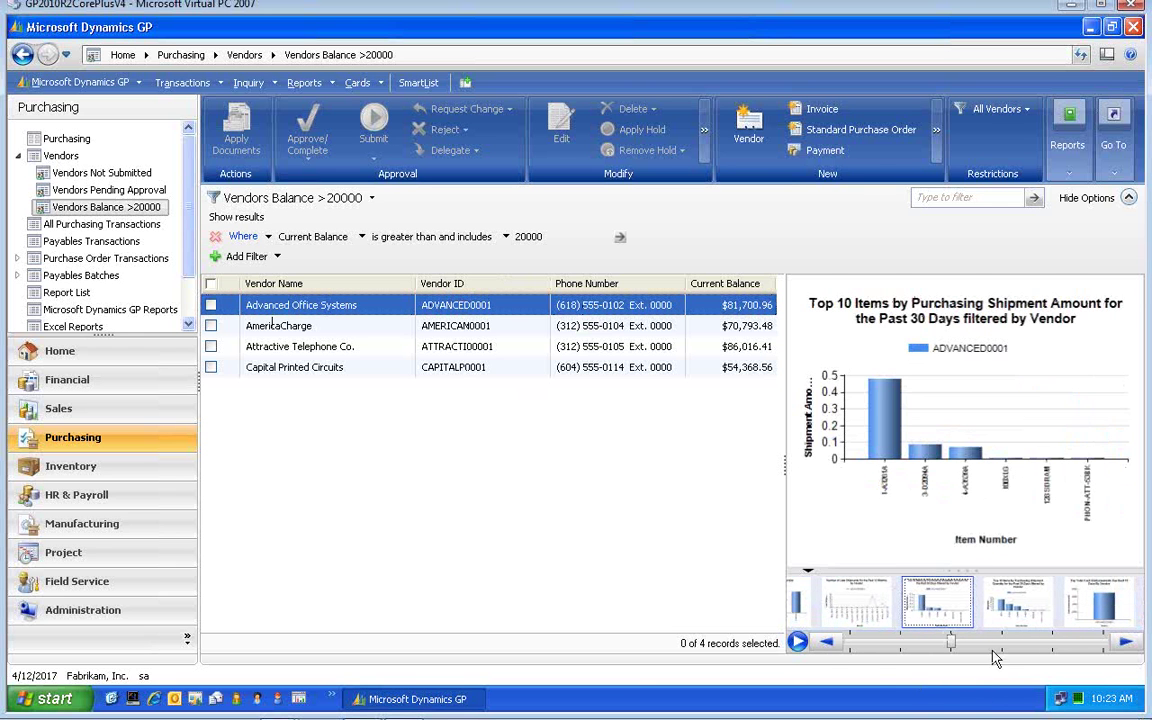
pyautogui.click(1018, 603)
pyautogui.click(1079, 615)
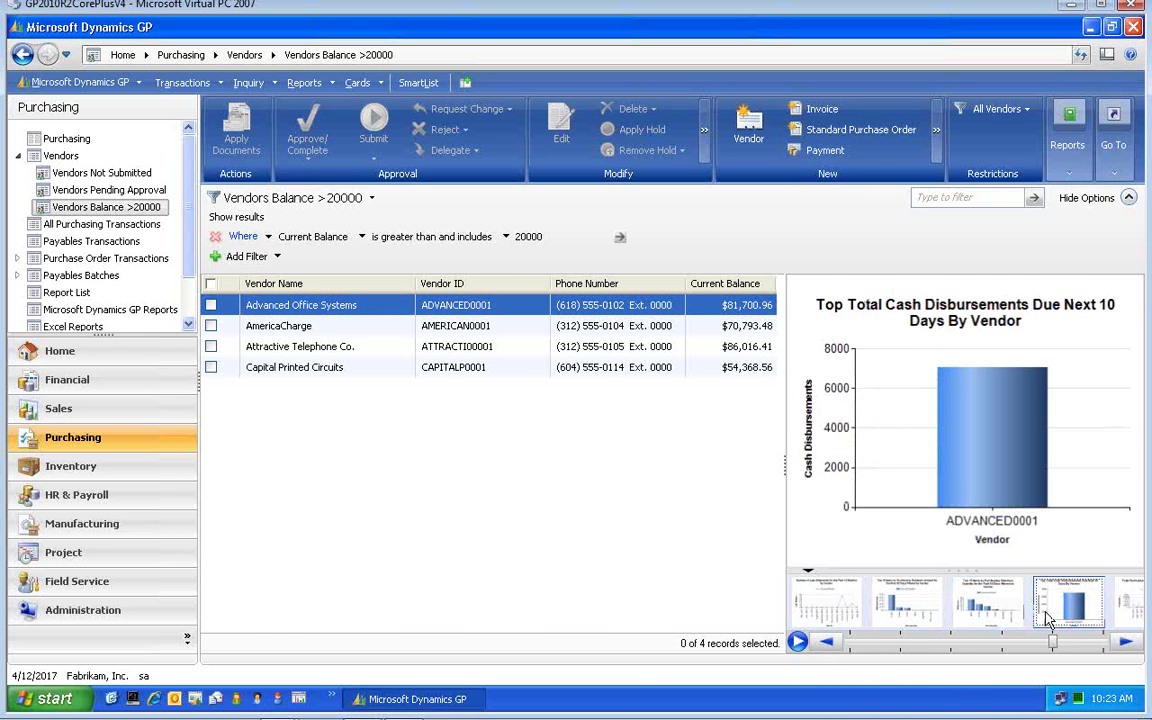
pyautogui.click(797, 641)
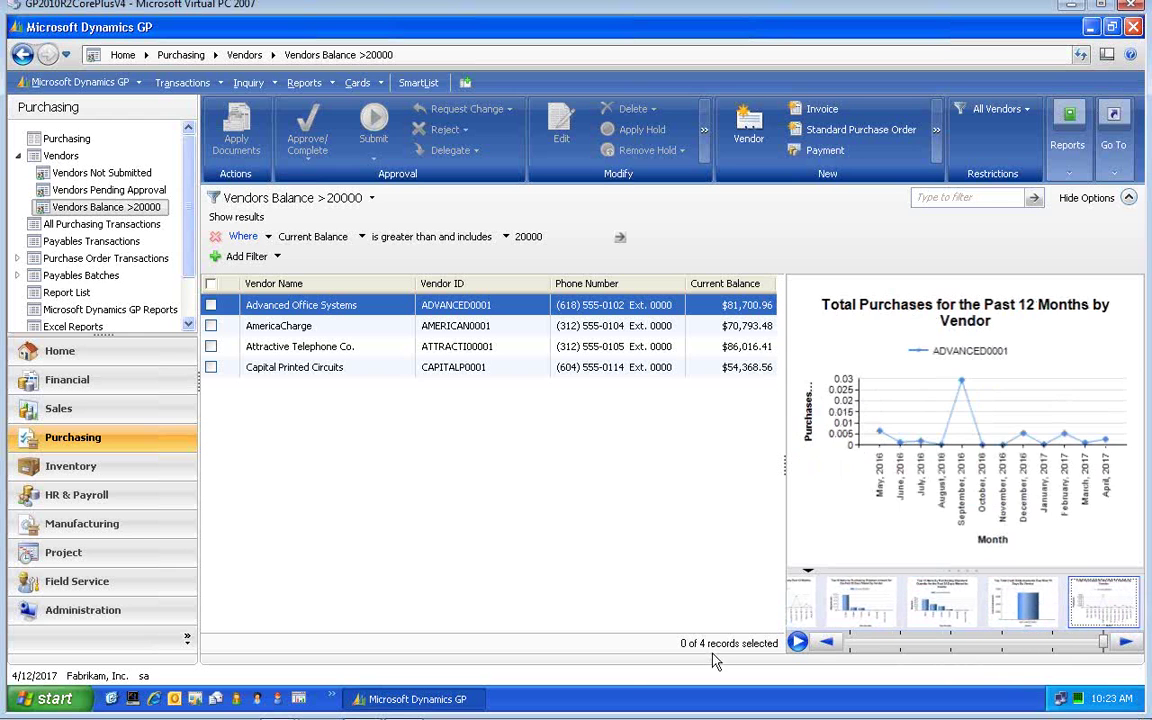
pyautogui.click(1127, 643)
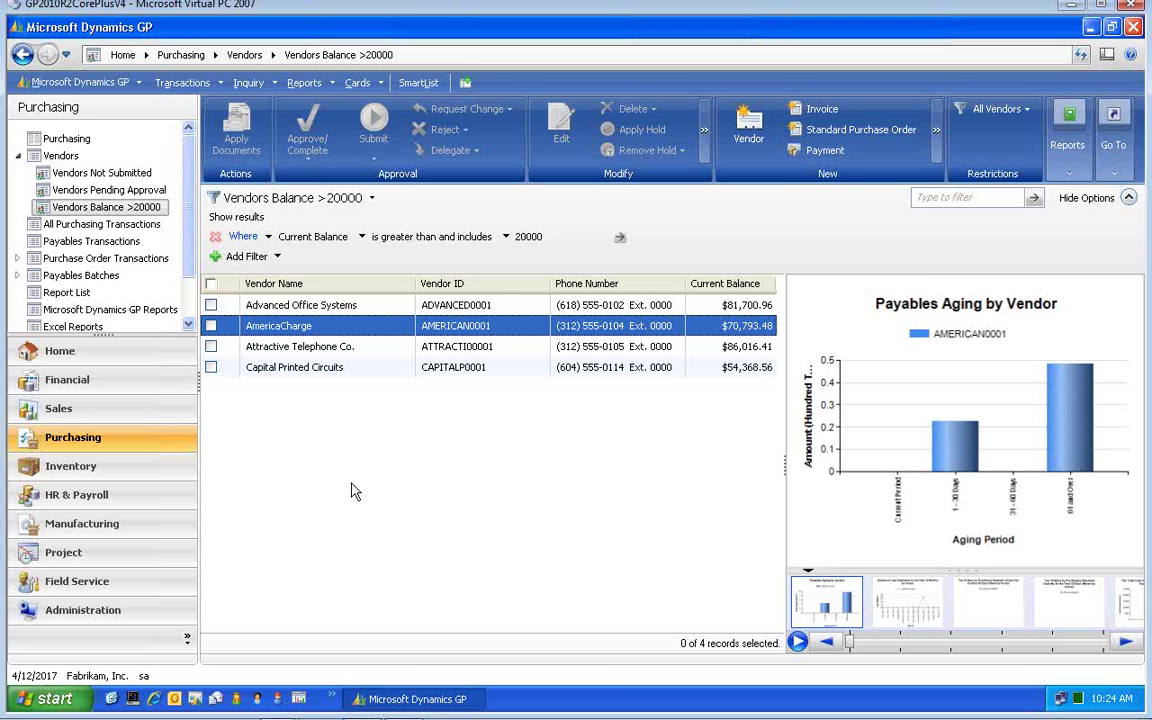
# Step: Mark all listed vendors, toggling AmericaCharge off and back on, to compare them in the Payables Aging and Number of Late Shipments charts
pyautogui.click(211, 285)
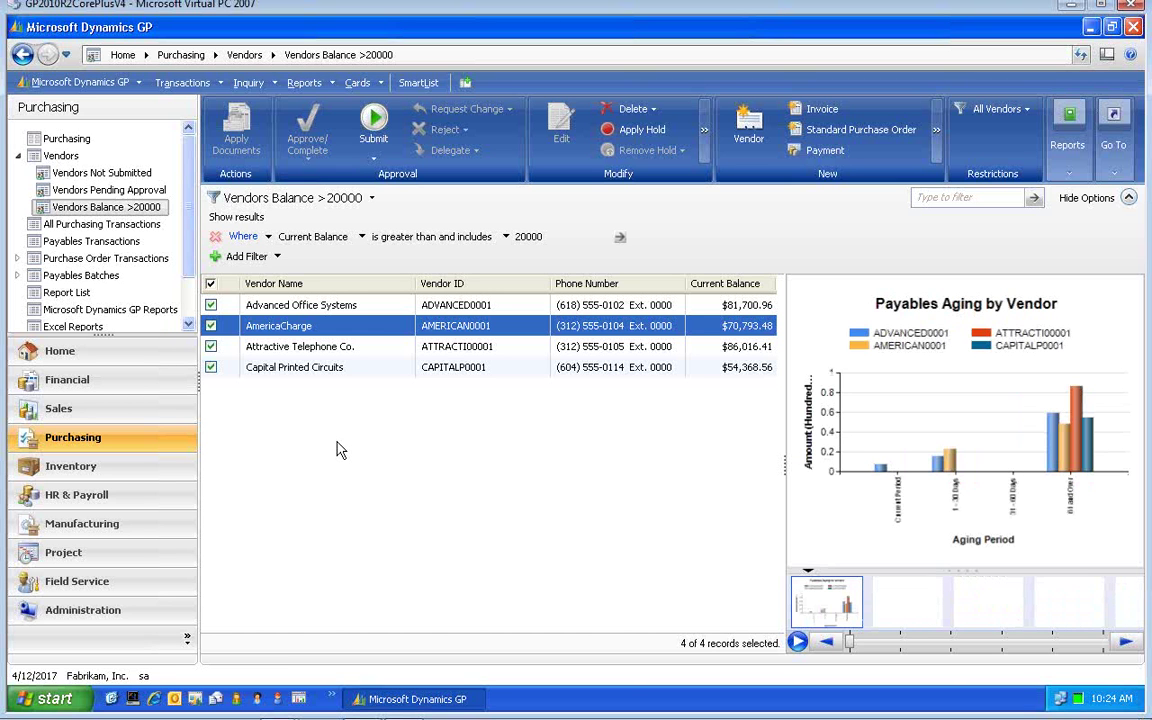
pyautogui.moveTo(937, 406)
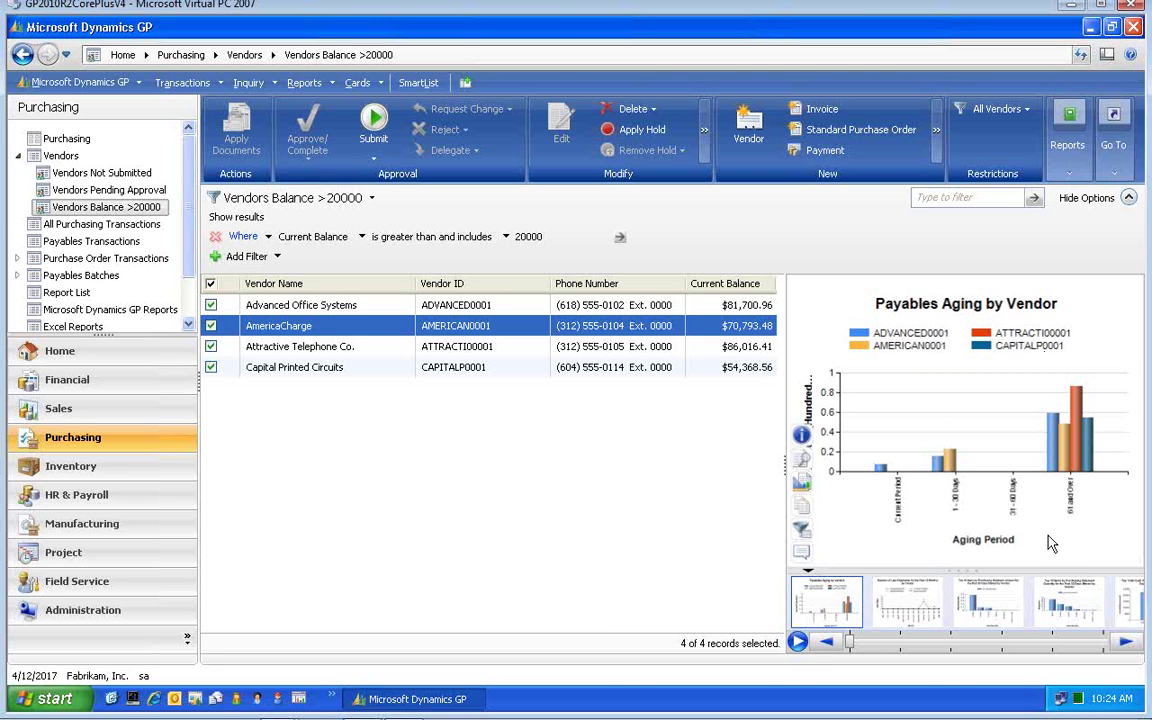
pyautogui.click(211, 326)
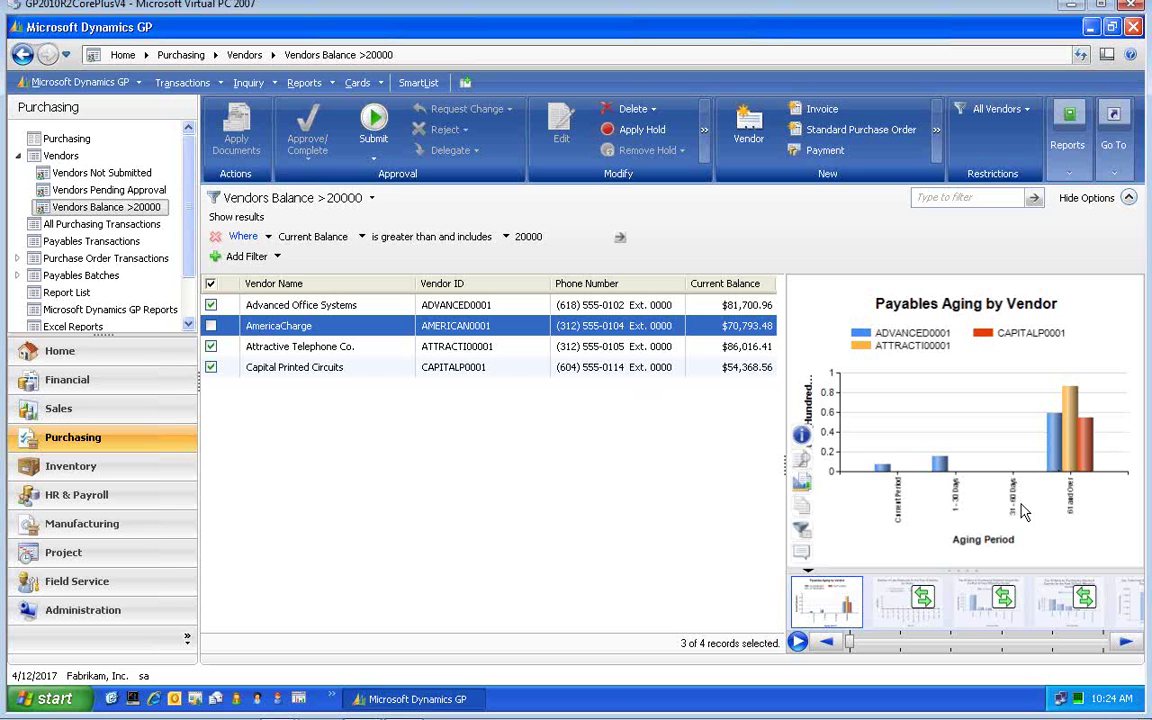
pyautogui.click(211, 325)
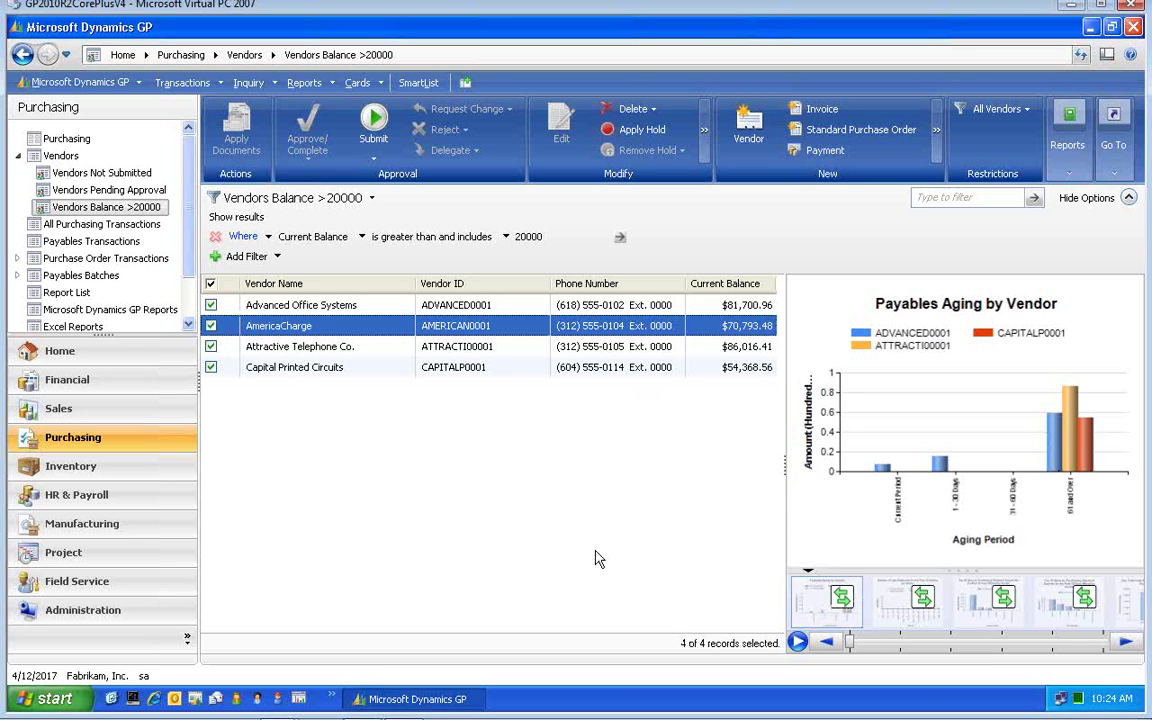
pyautogui.moveTo(1037, 538)
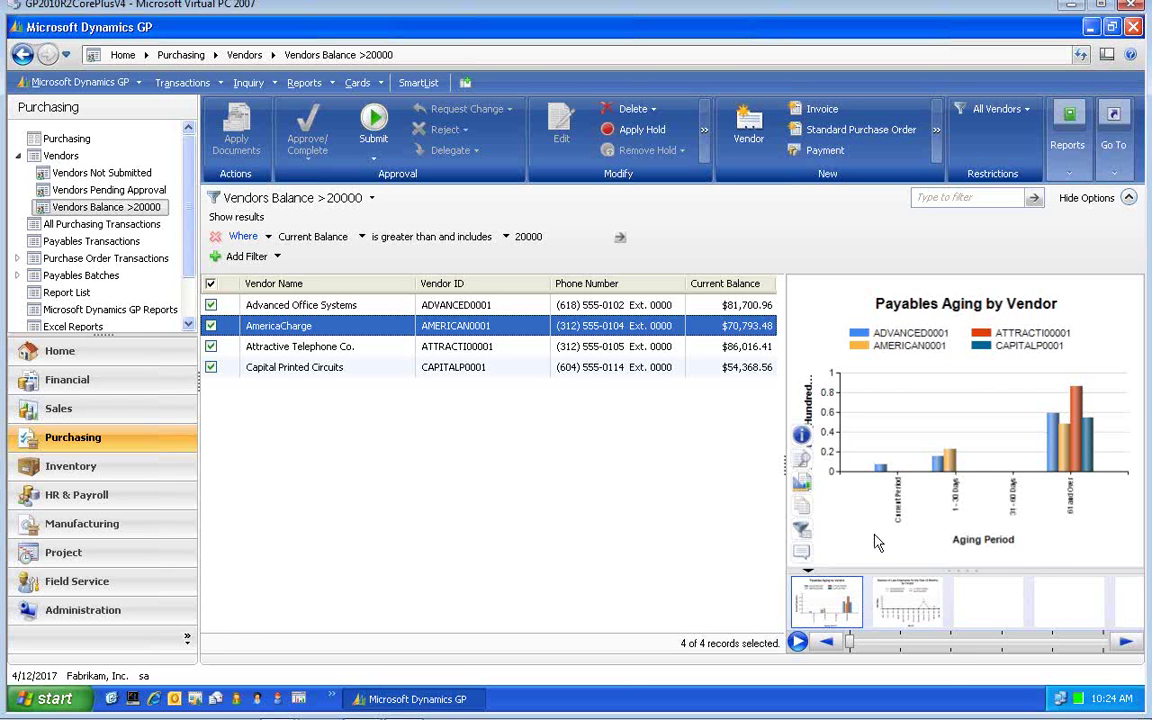
pyautogui.click(931, 620)
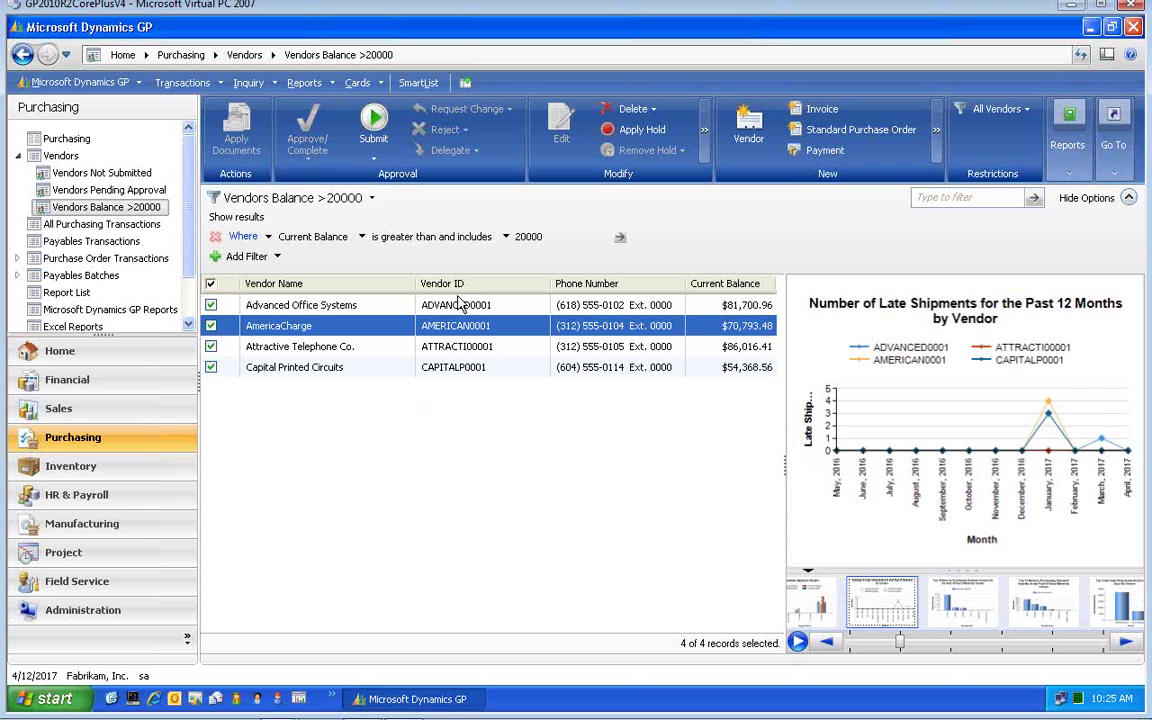
# Step: Review the vendor list's Show/Hide and Business Analyzer options, and view the User Settings for role, slide show interval and report size without changing them
pyautogui.click(371, 199)
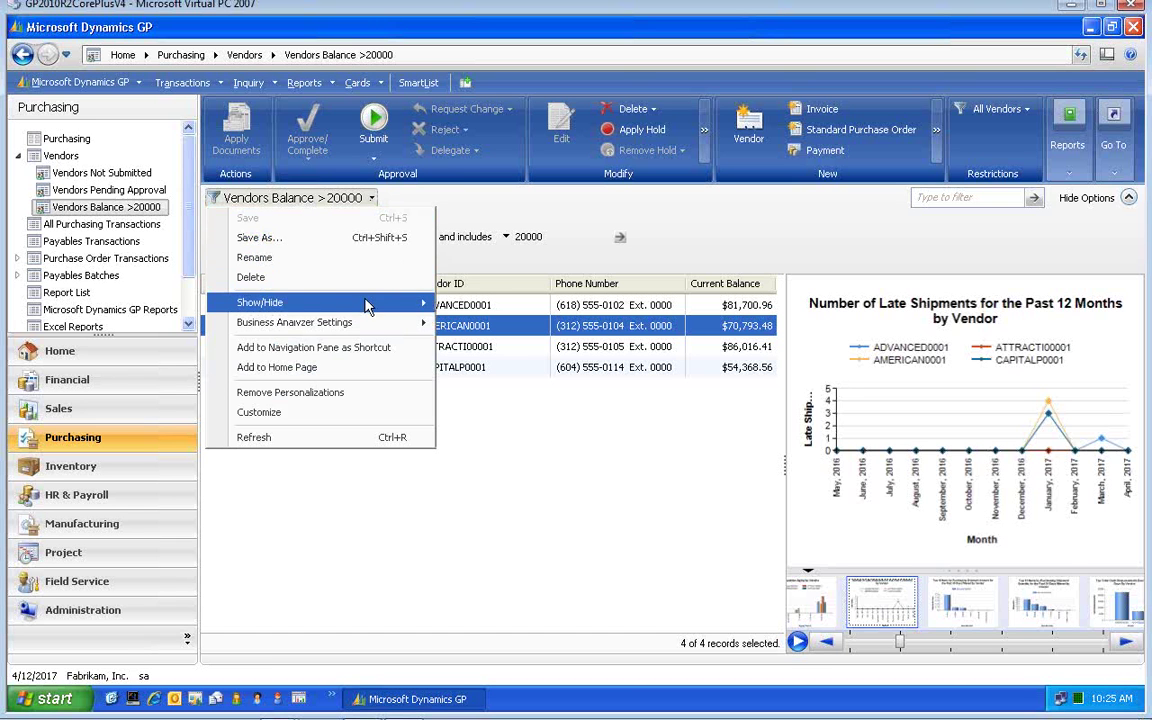
pyautogui.moveTo(369, 305)
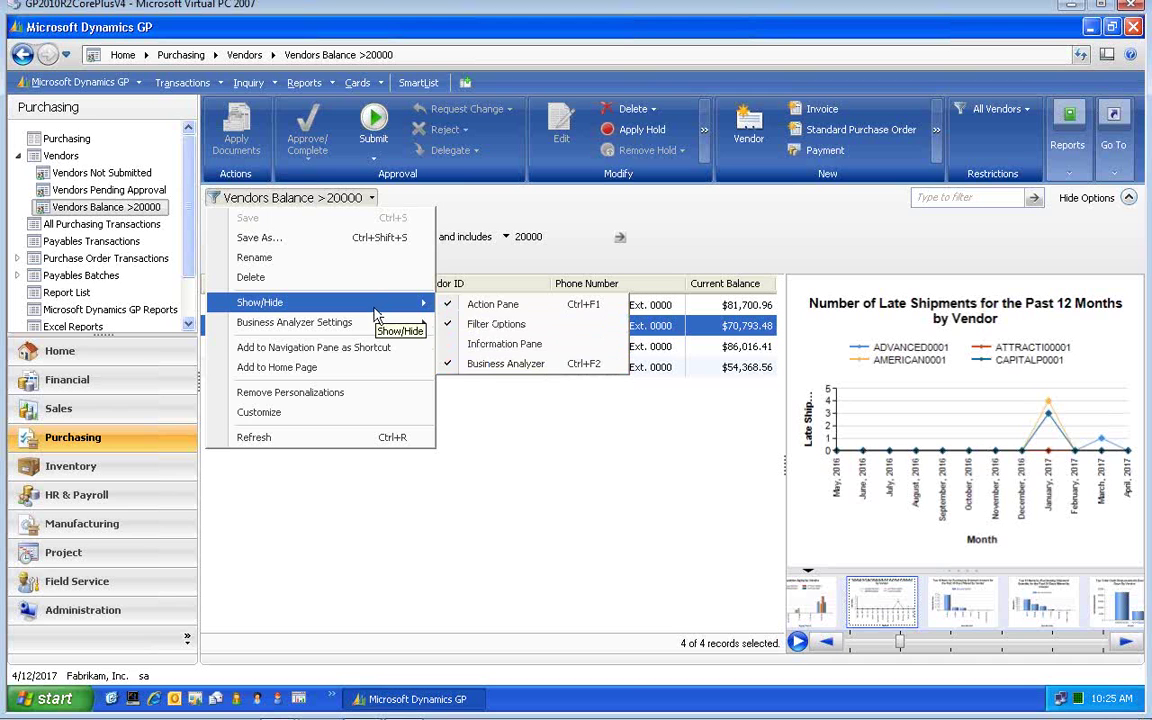
pyautogui.moveTo(345, 327)
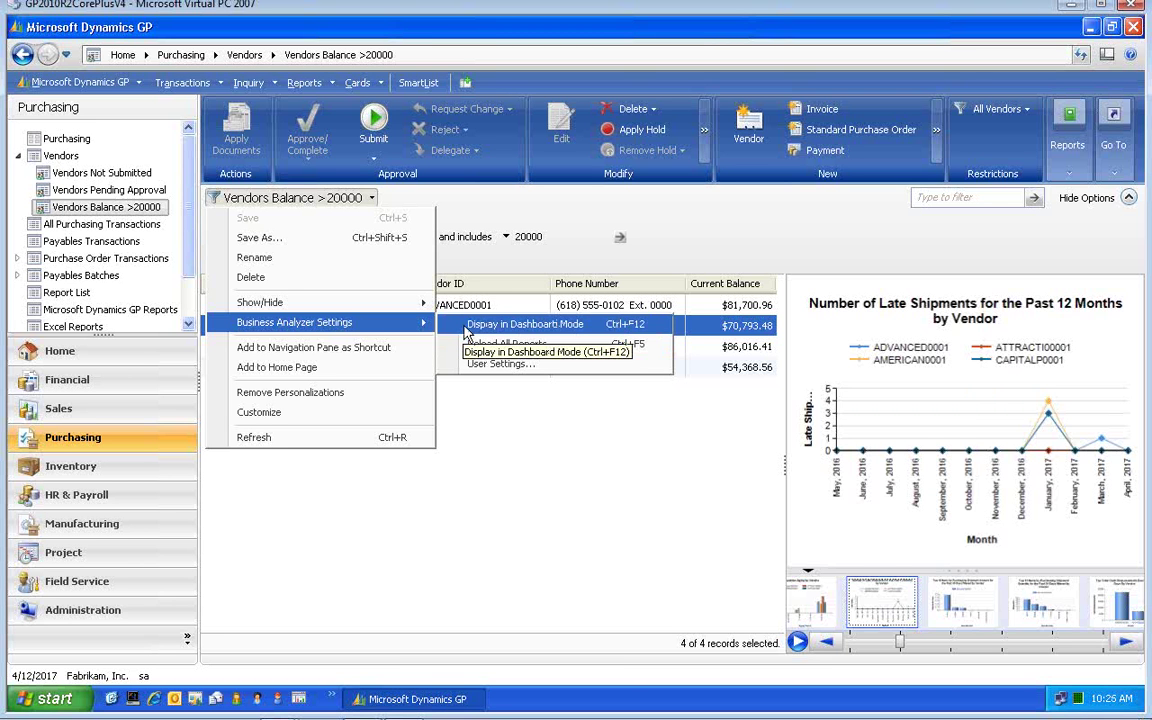
pyautogui.click(519, 363)
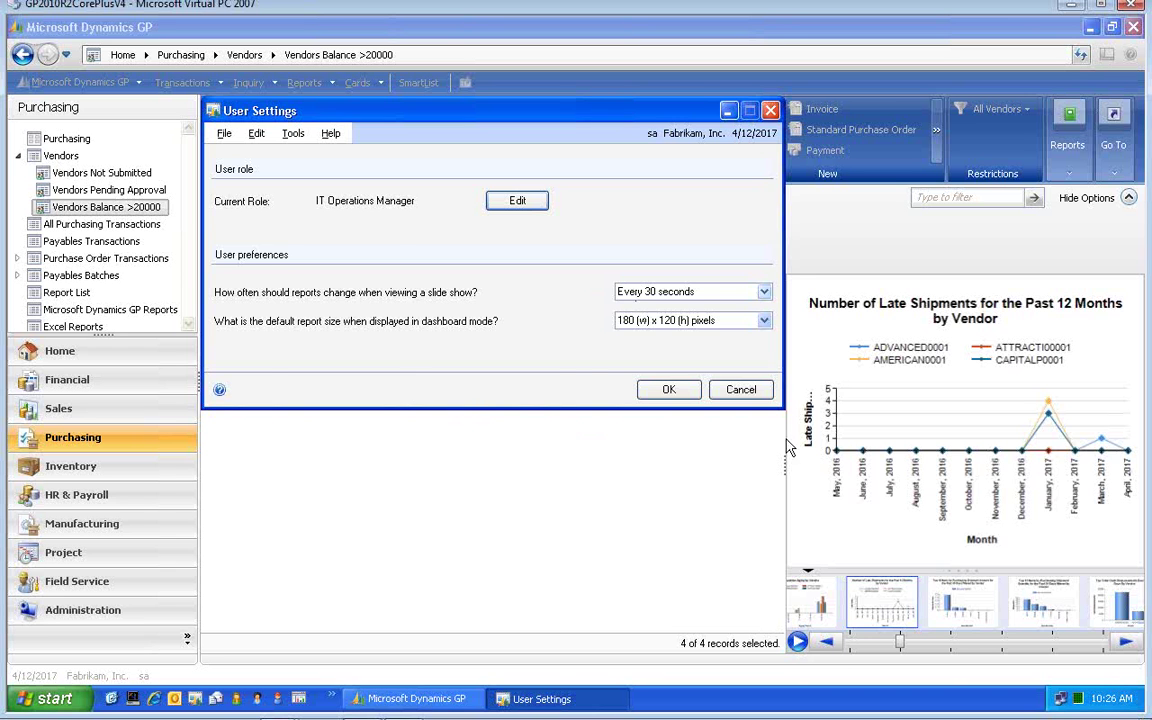
pyautogui.click(741, 390)
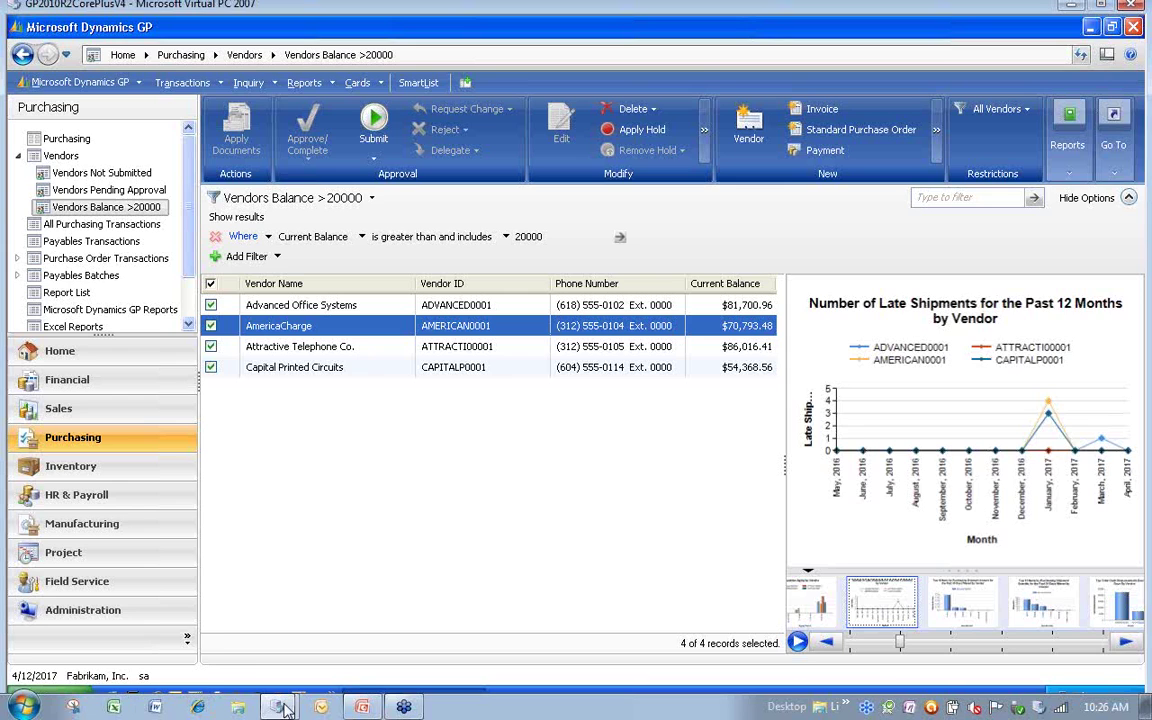
pyautogui.click(281, 707)
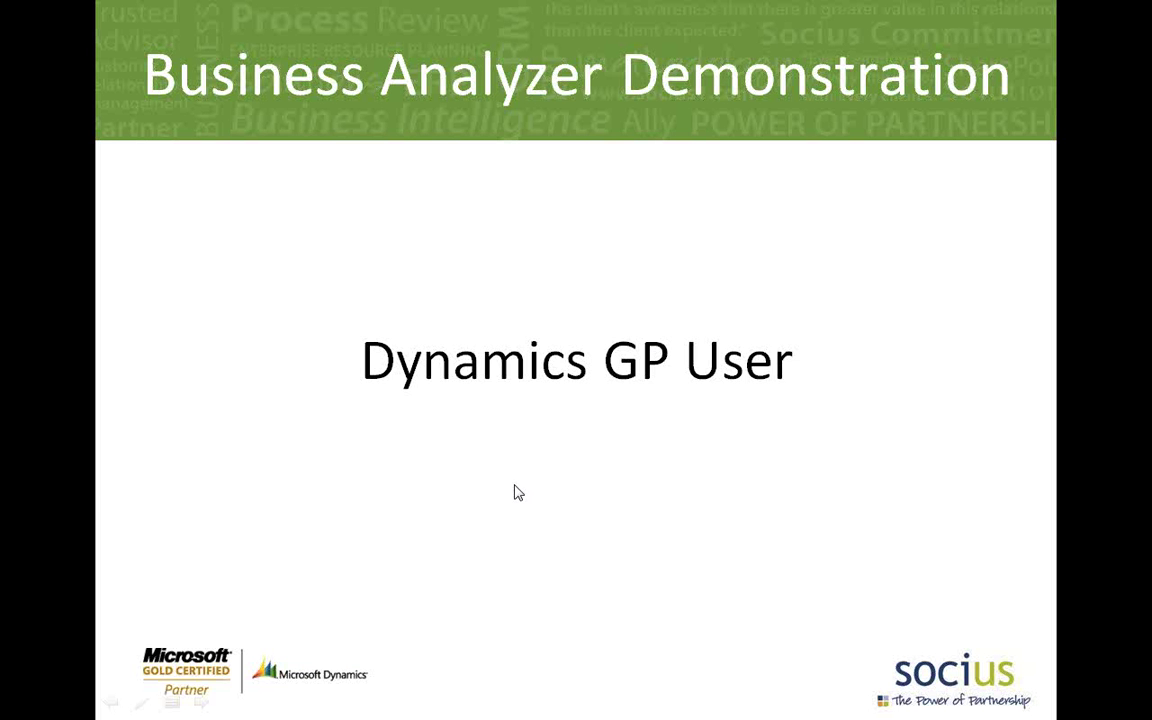
pyautogui.click(518, 492)
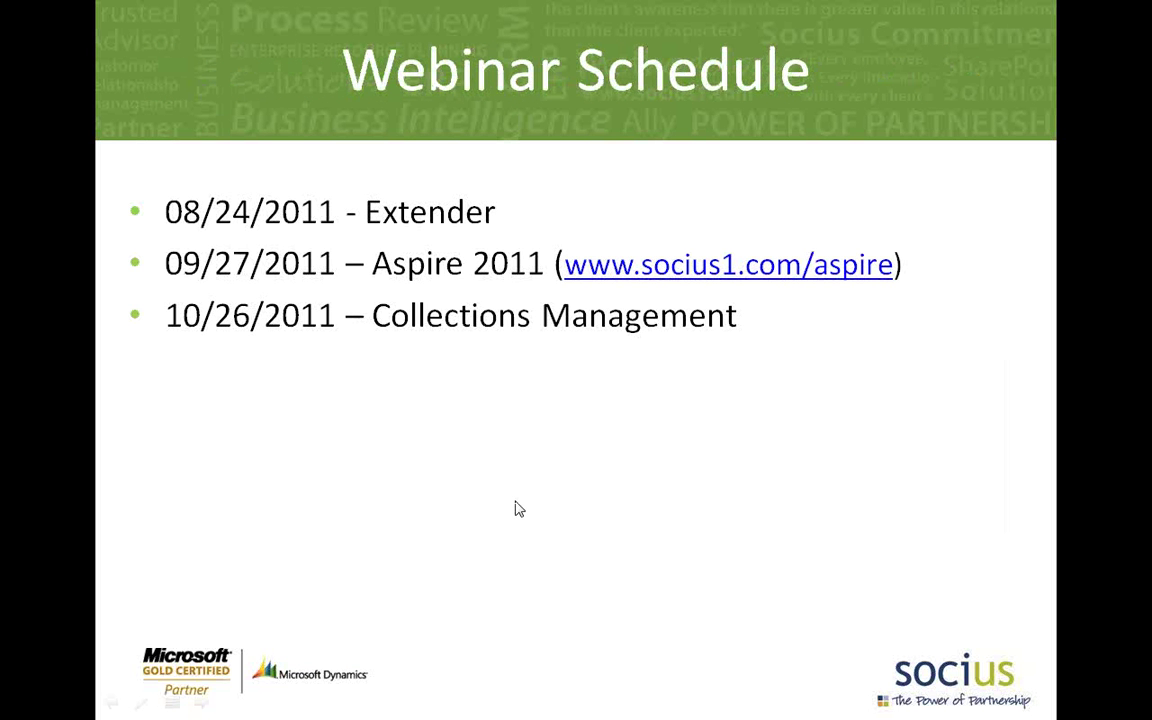